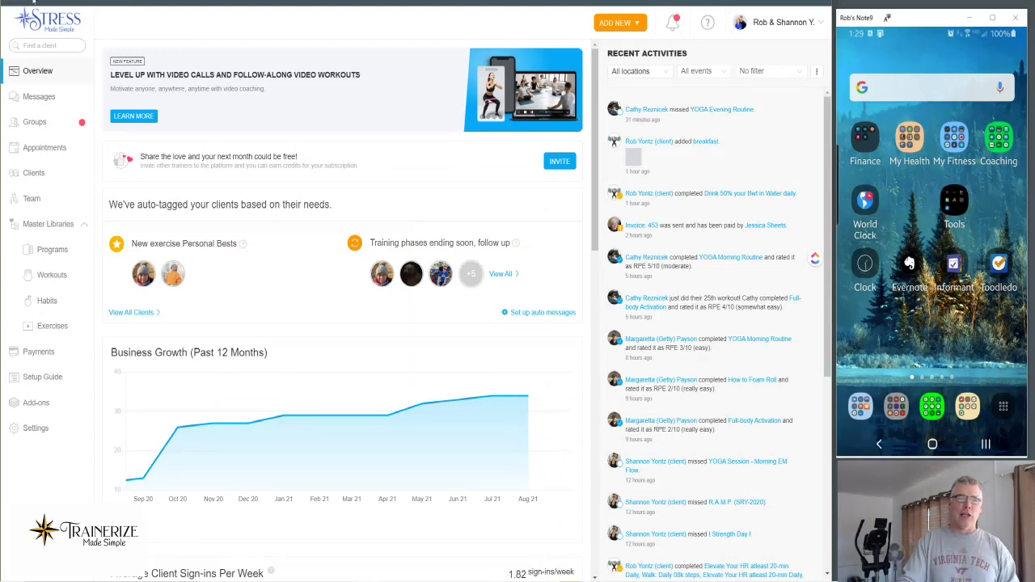
Open the add-on integrations and locate the Meal photos and tracker feature under Beta Labs.
left_click(35, 404)
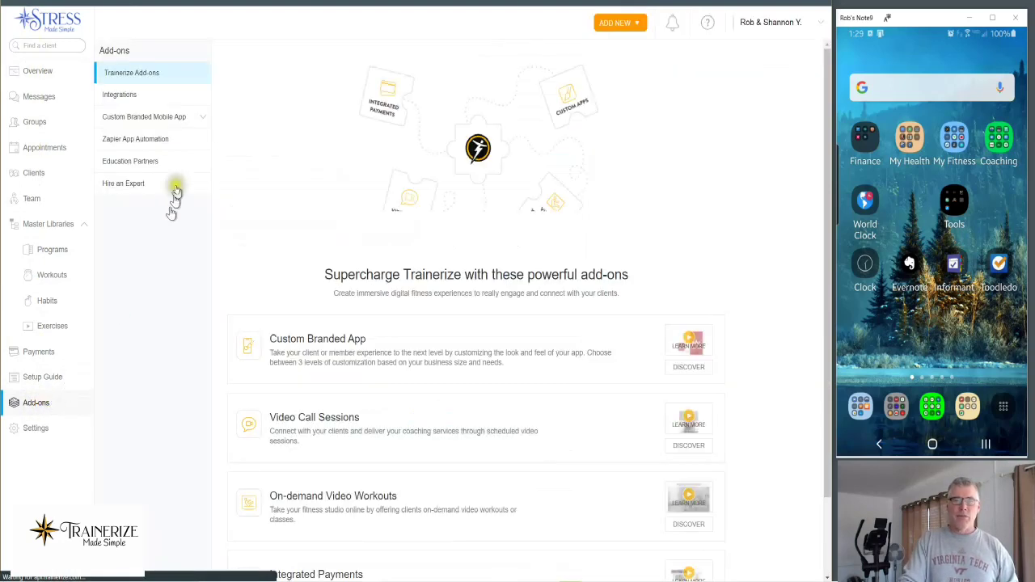
left_click(131, 97)
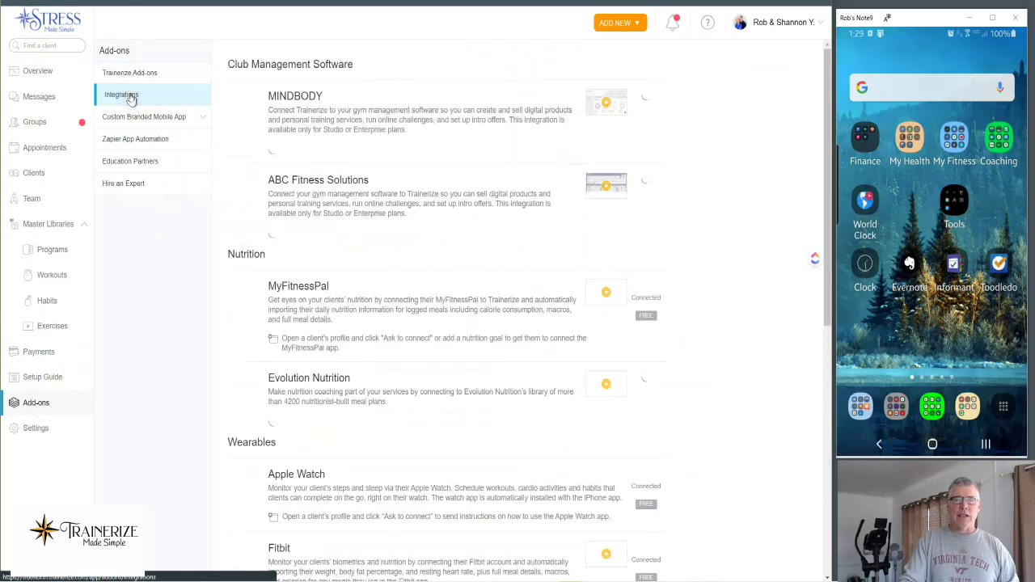
scroll(334, 235, "down", 8)
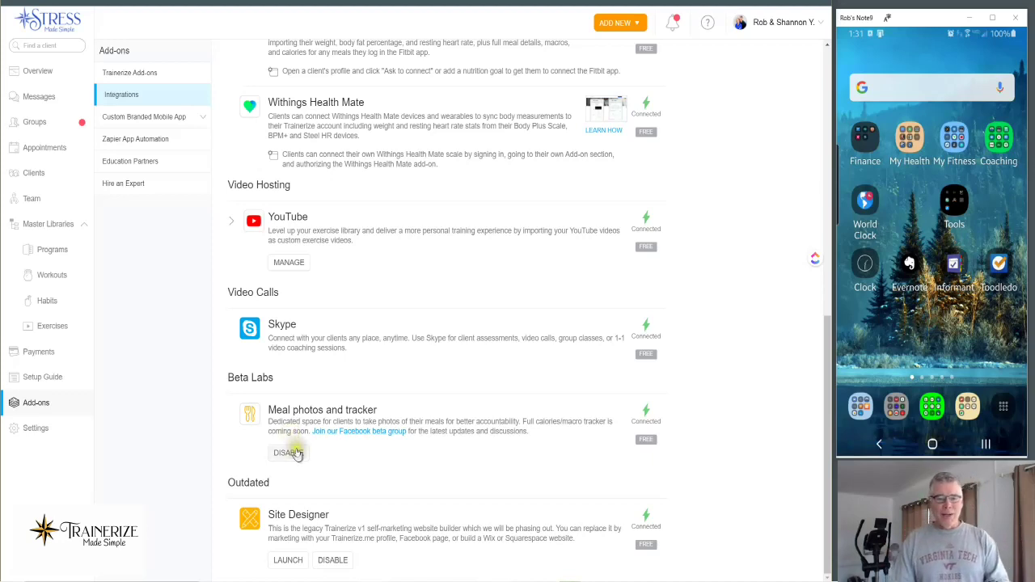
left_click(296, 453)
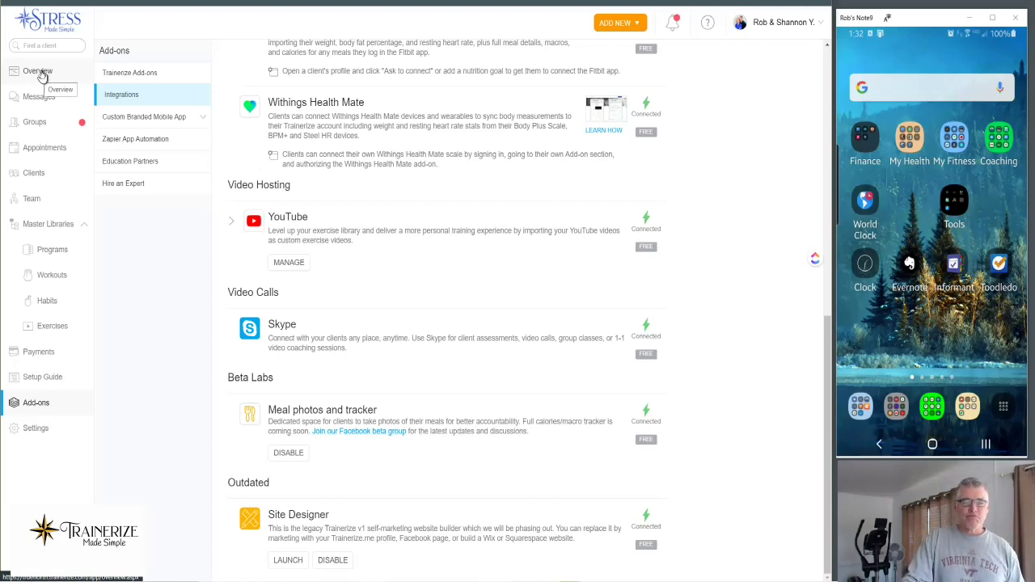
Switch to the client's August 2021 calendar and open the meal entry for 21 August.
key("ctrl+Tab")
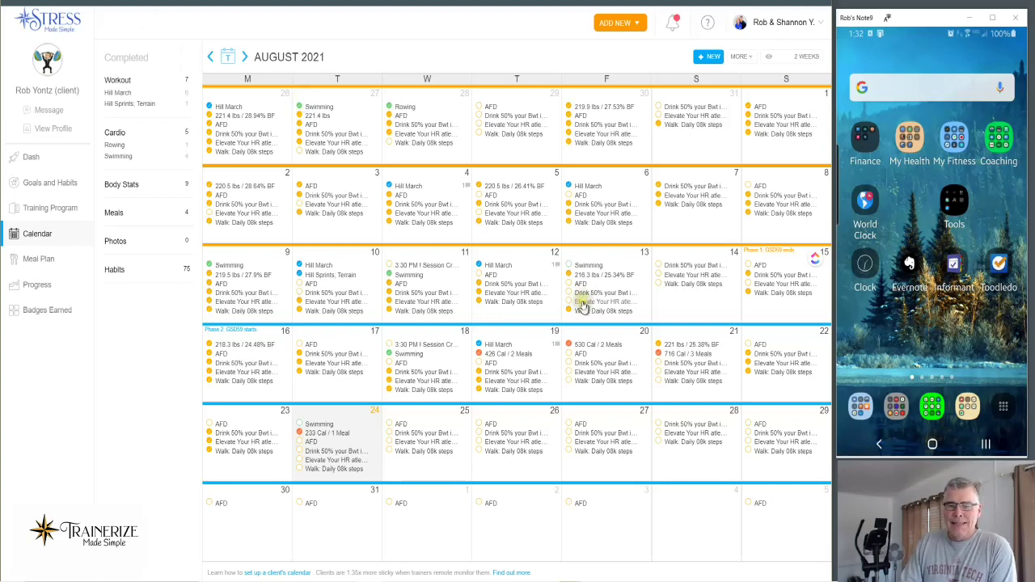
mouse_move(610, 349)
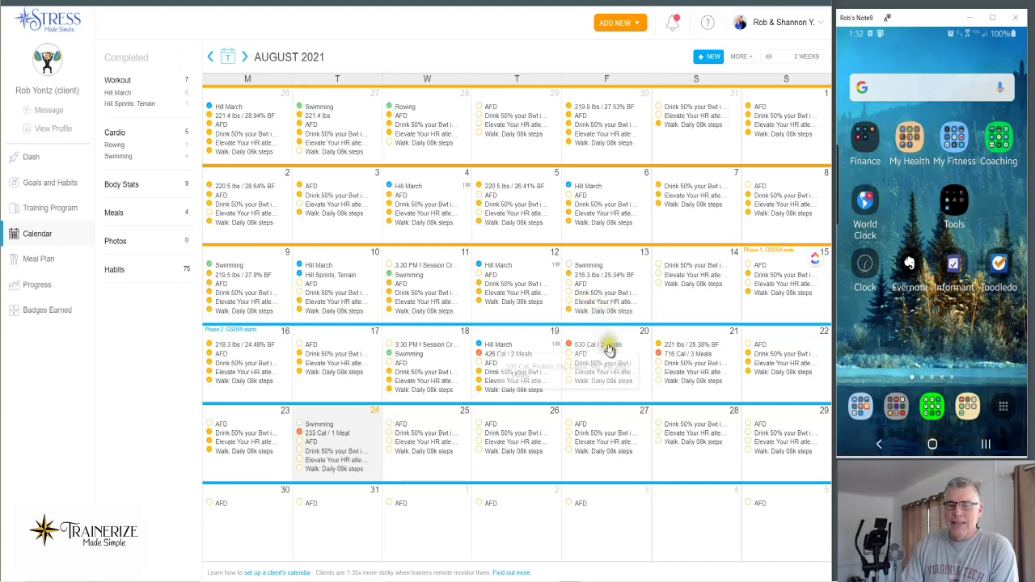
left_click(681, 356)
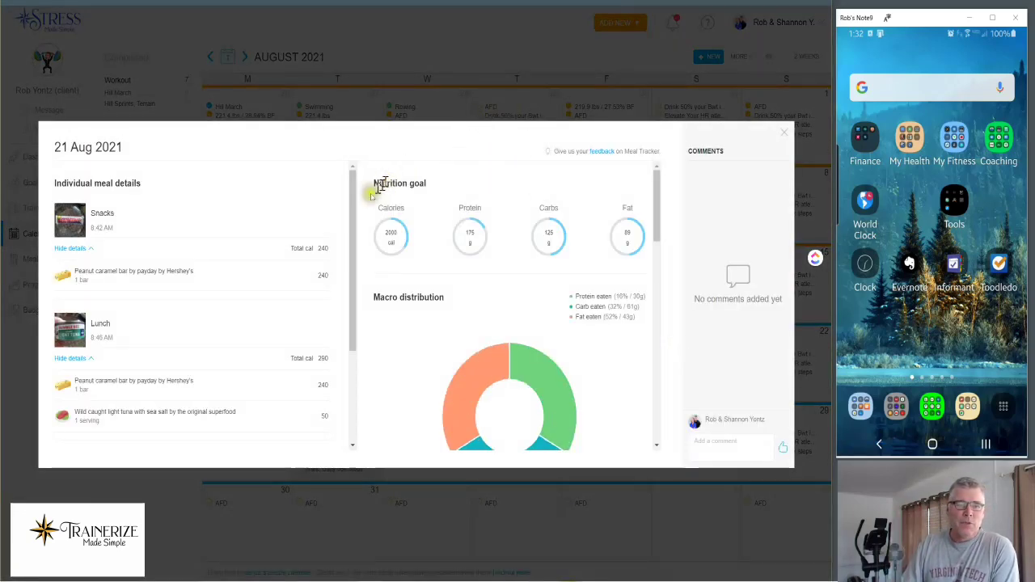
Examine the meal photos, food details and nutrition goals for 21 August, collapsing the snack details, and close the entry.
left_click_drag(351, 221, 361, 204)
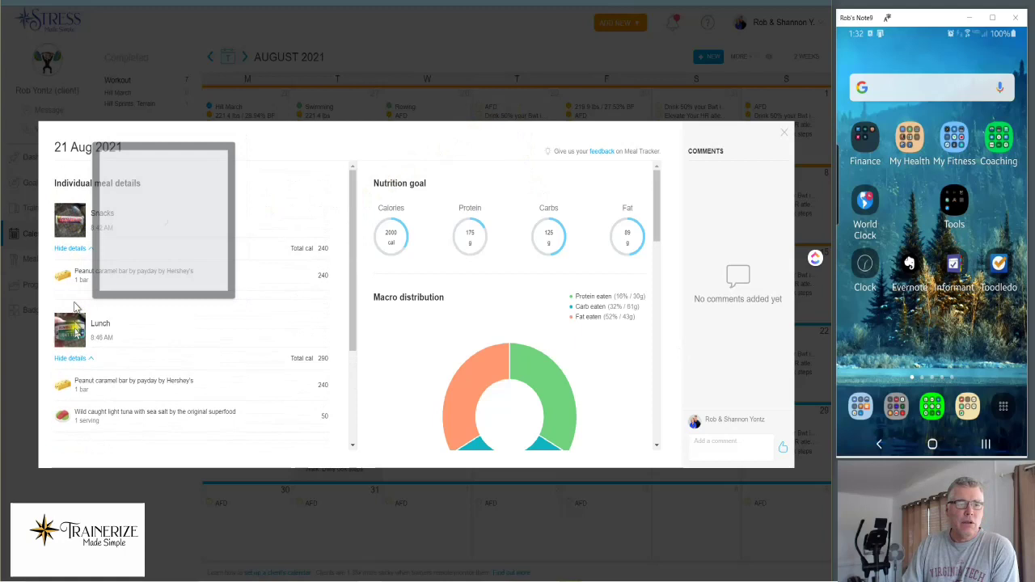
mouse_move(73, 336)
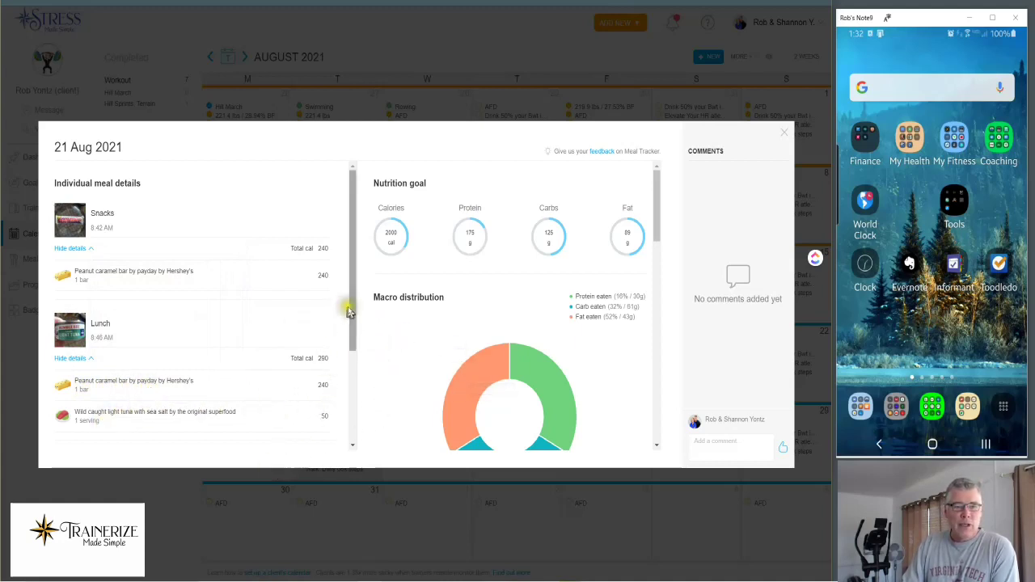
left_click(81, 249)
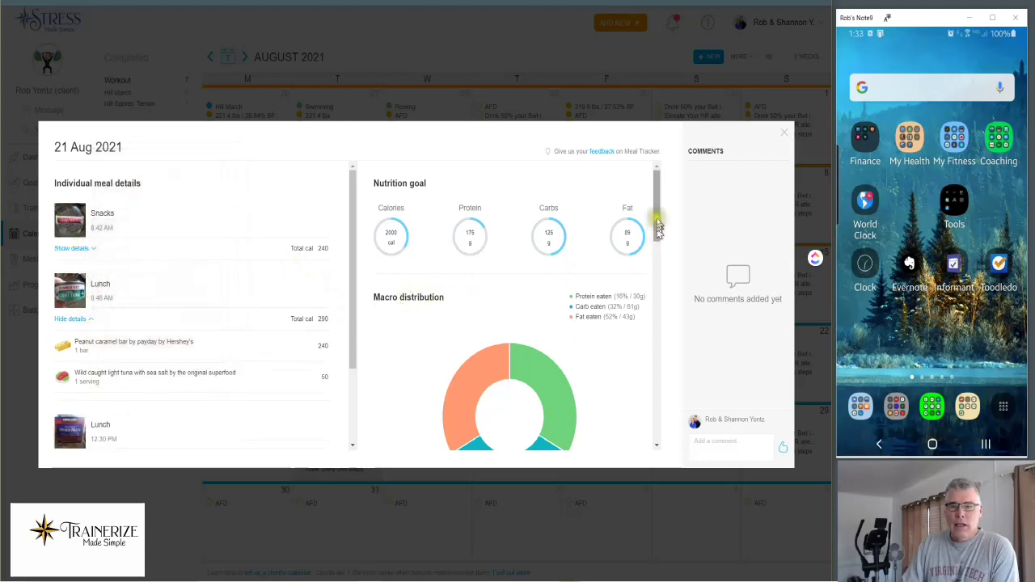
left_click_drag(660, 206, 668, 231)
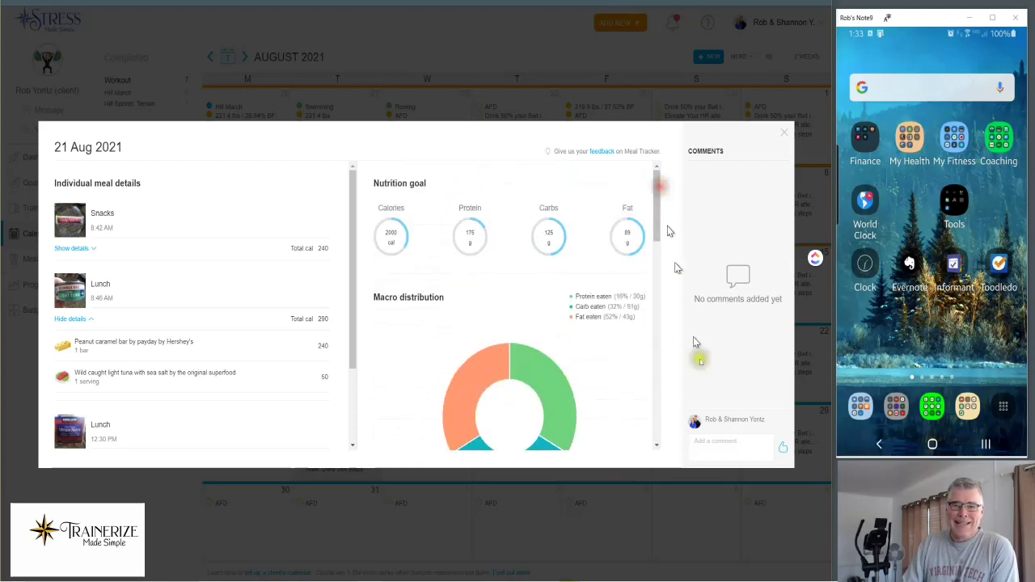
left_click(784, 131)
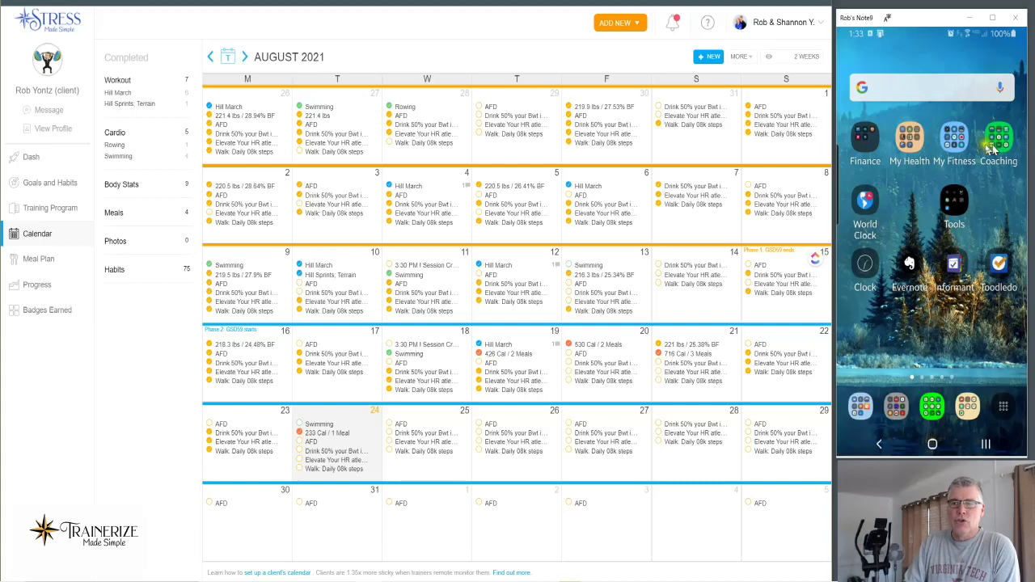
Launch the Trainerize app from the My Fitness folder on the mirrored phone.
left_click_drag(957, 142, 957, 141)
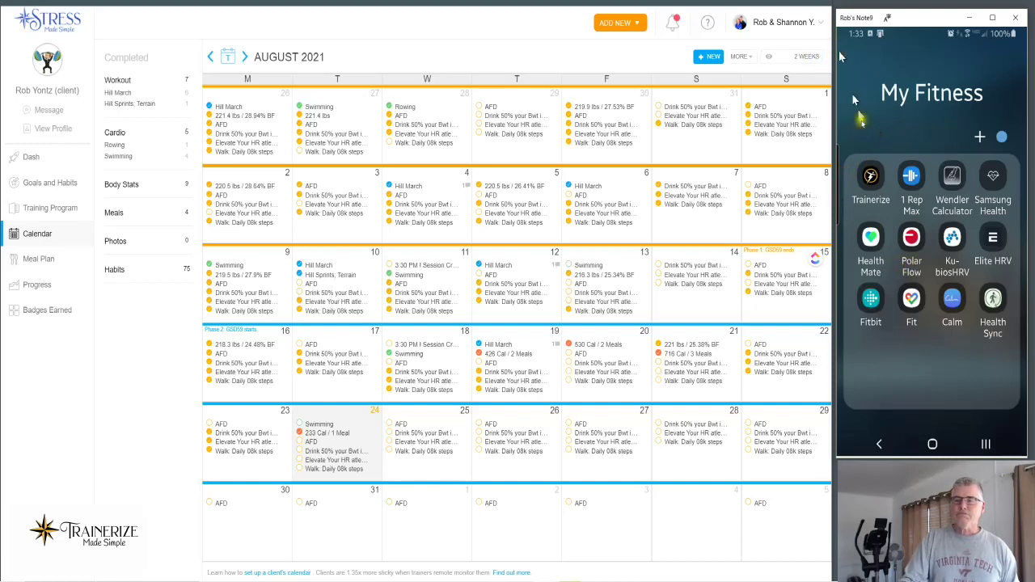
left_click(871, 180)
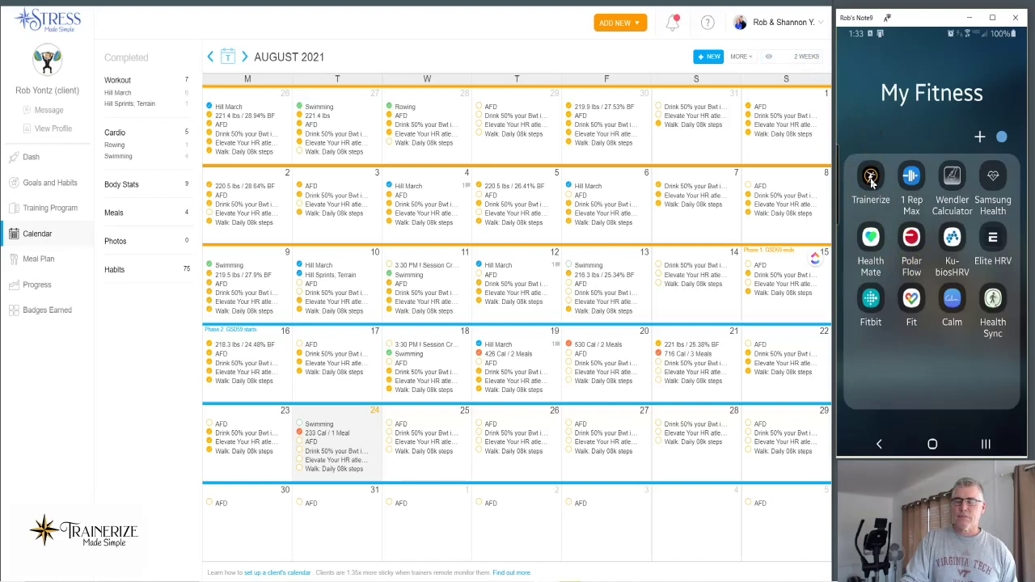
left_click(871, 179)
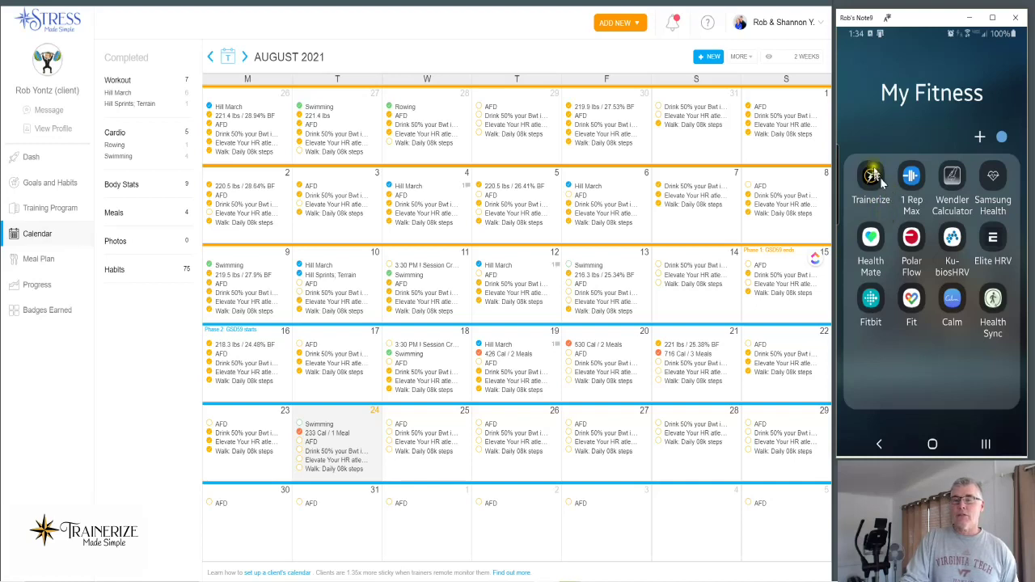
left_click(871, 181)
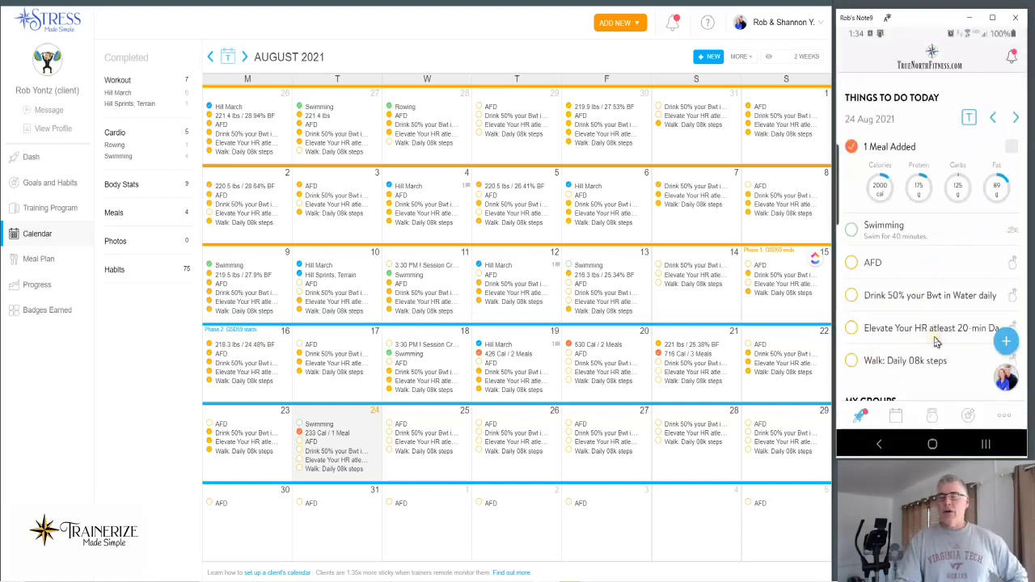
Examine the meal tracker source and workflow options in the phone app's settings, and return to the settings list.
left_click(1004, 416)
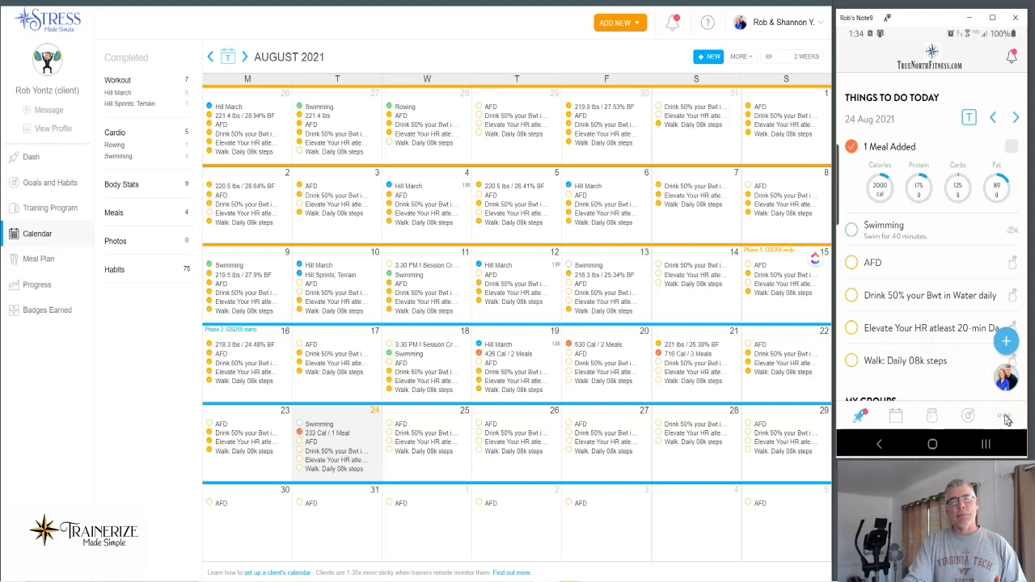
left_click(1006, 418)
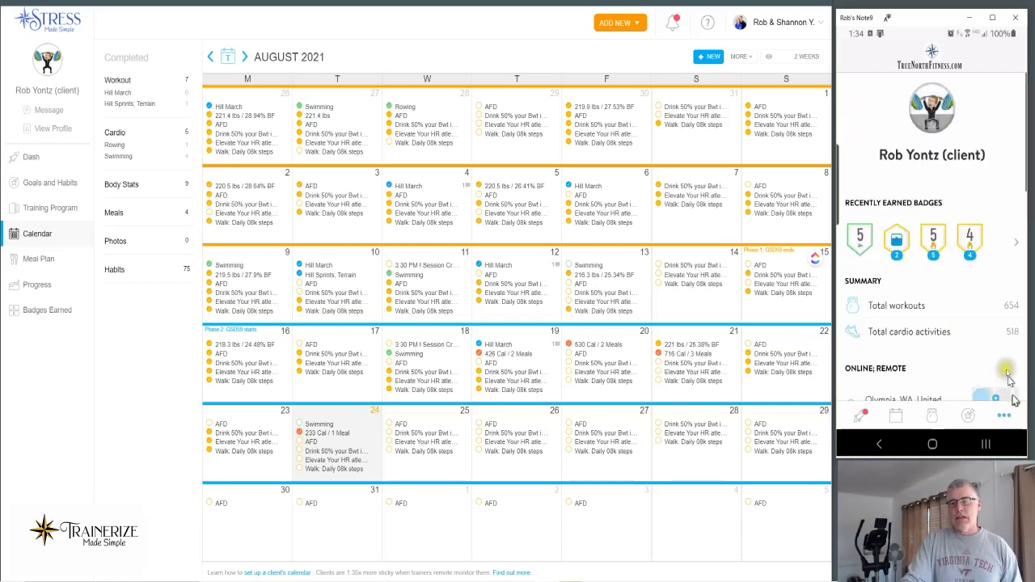
scroll(995, 323, "down", 10)
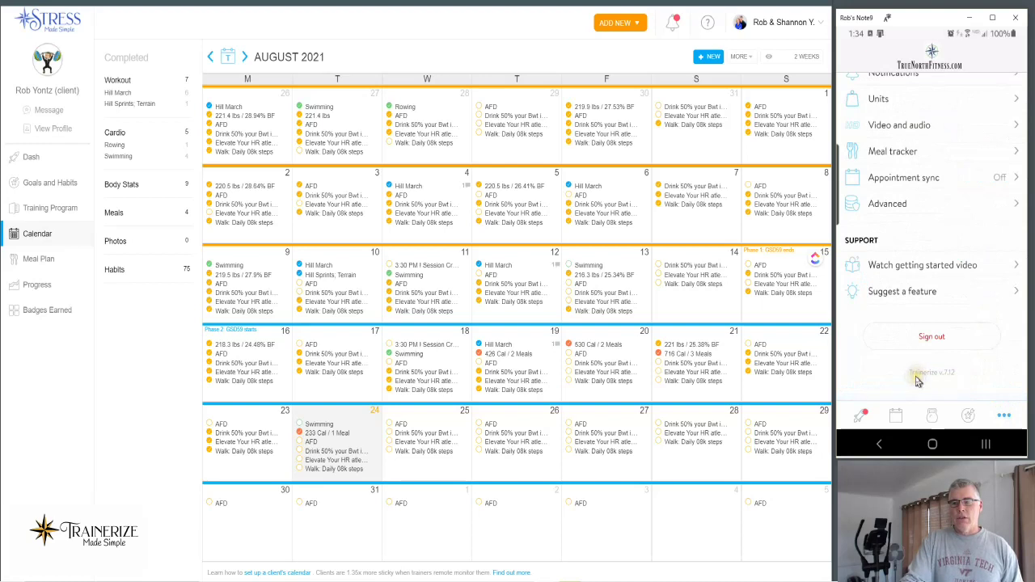
left_click(944, 375)
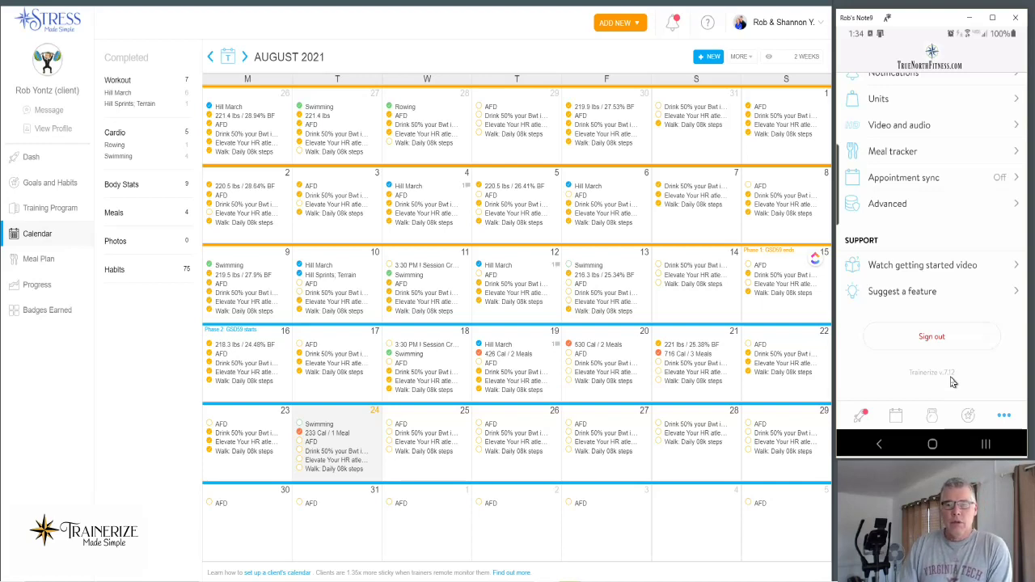
left_click(913, 156)
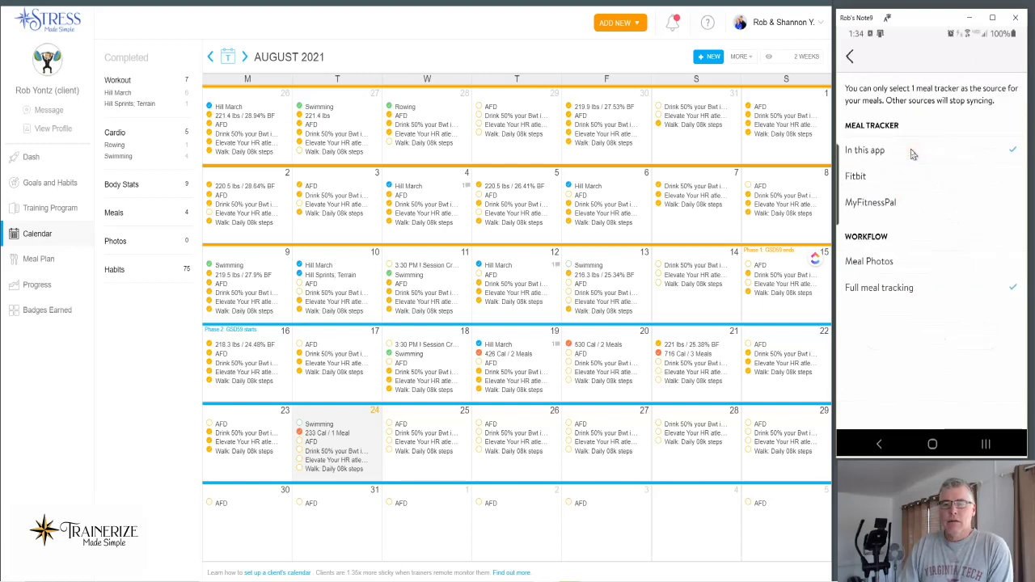
left_click_drag(875, 150, 960, 299)
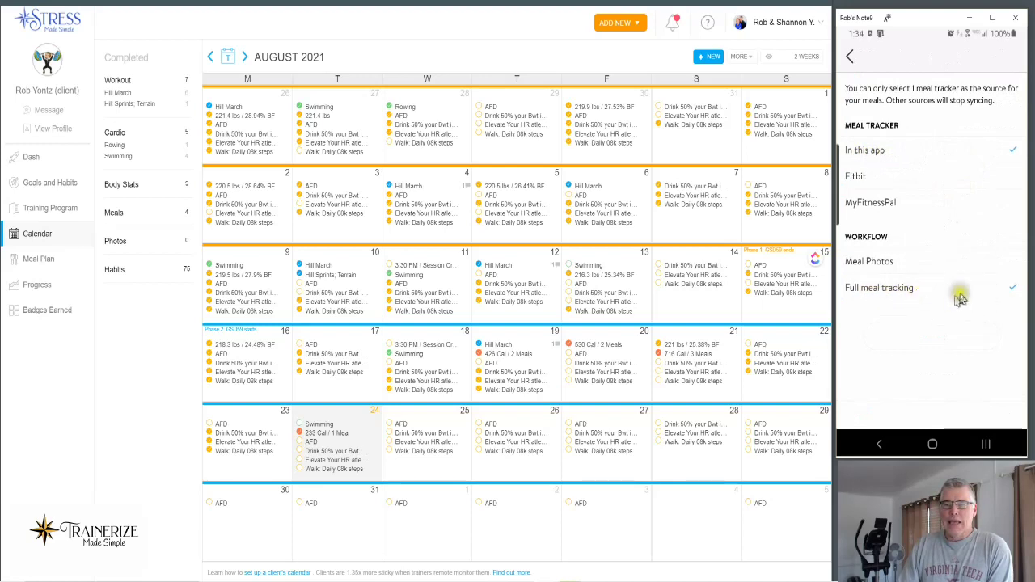
left_click(851, 57)
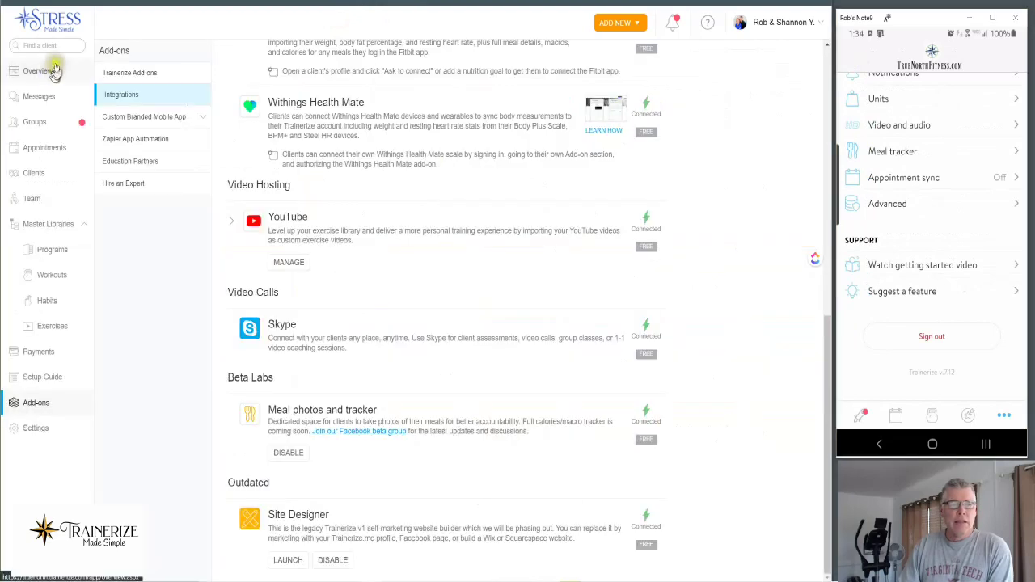
Open the first client's profile from the web client list and start editing its details.
left_click(50, 47)
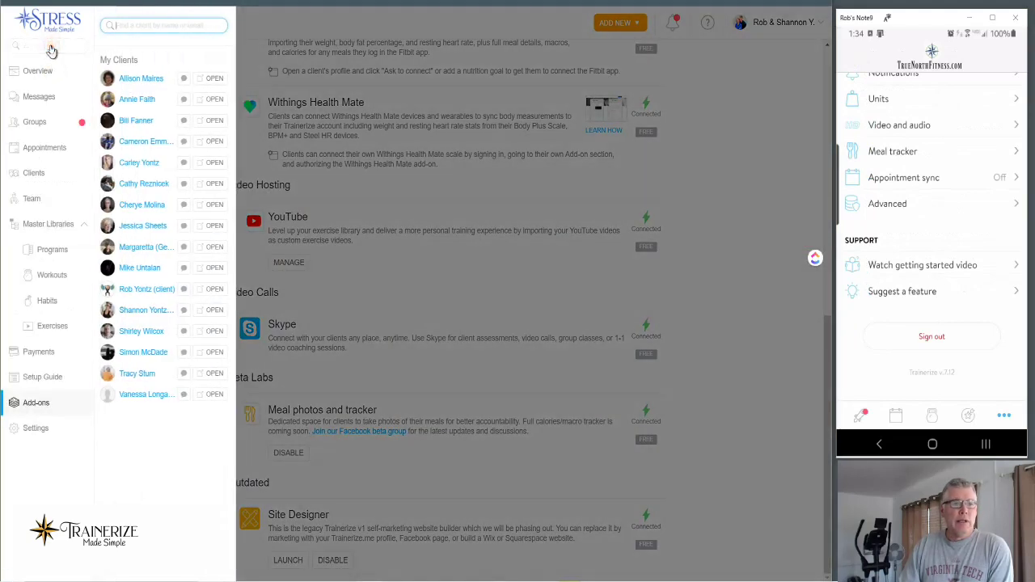
left_click(144, 78)
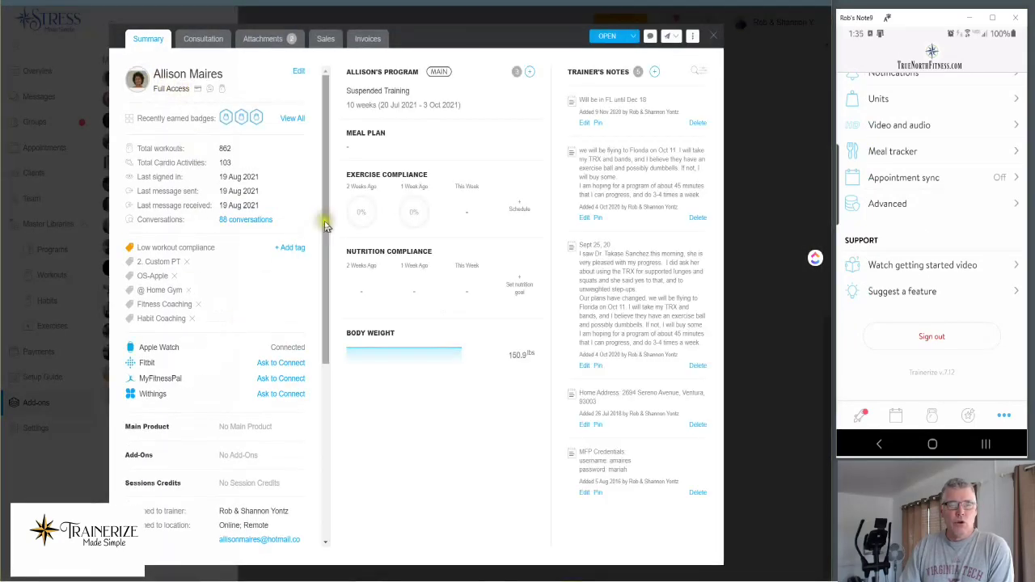
left_click(297, 74)
left_click_drag(326, 95, 321, 169)
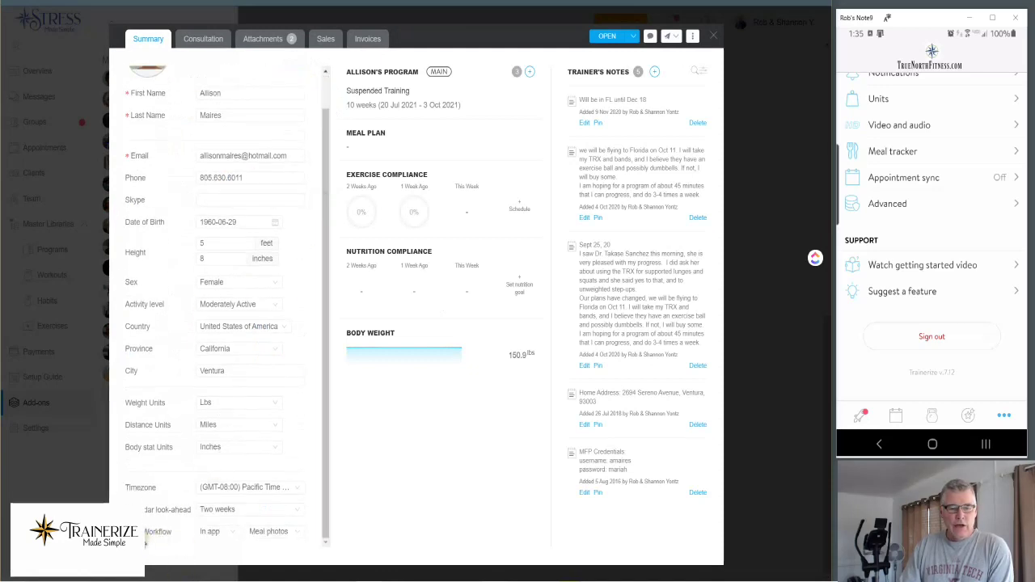
Set the client's meal workflow to In app with Full meal tracking, then save and close the profile.
left_click(215, 533)
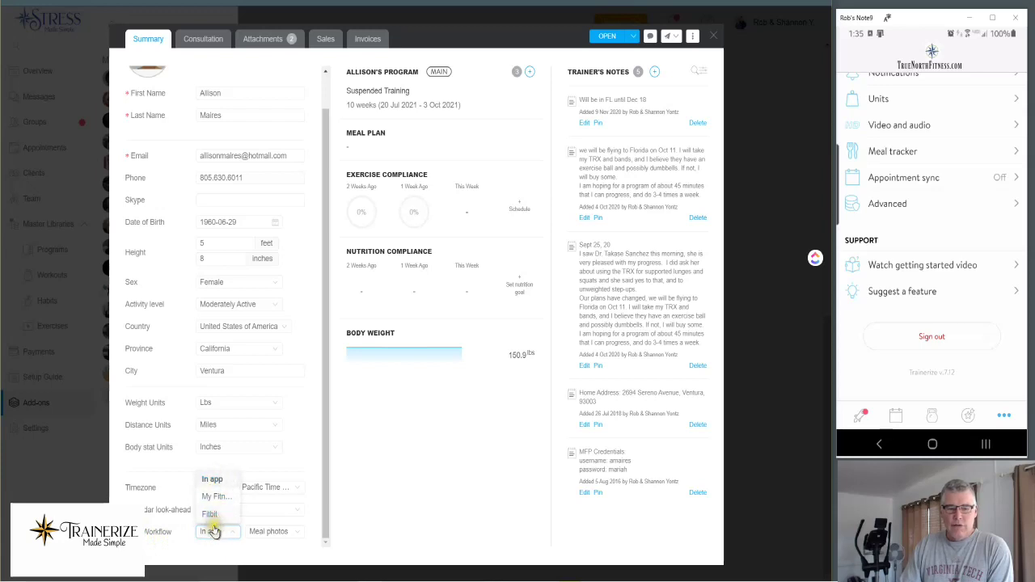
left_click(219, 482)
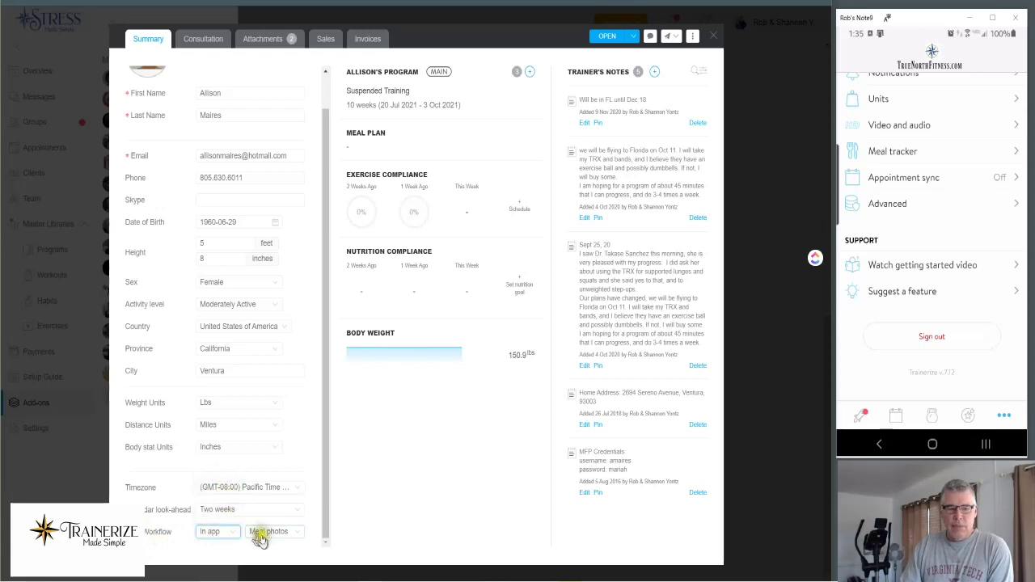
left_click(294, 541)
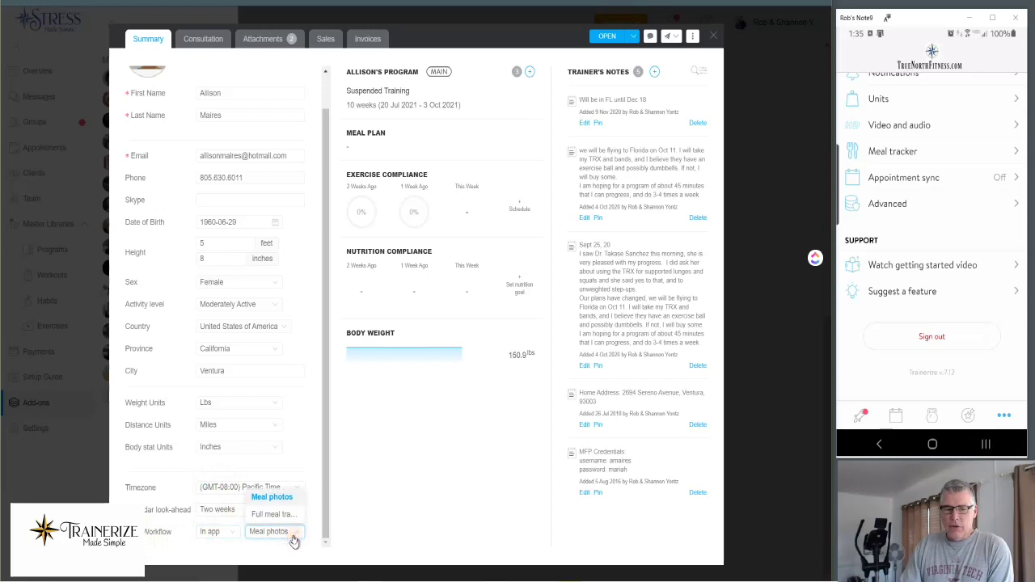
left_click(273, 511)
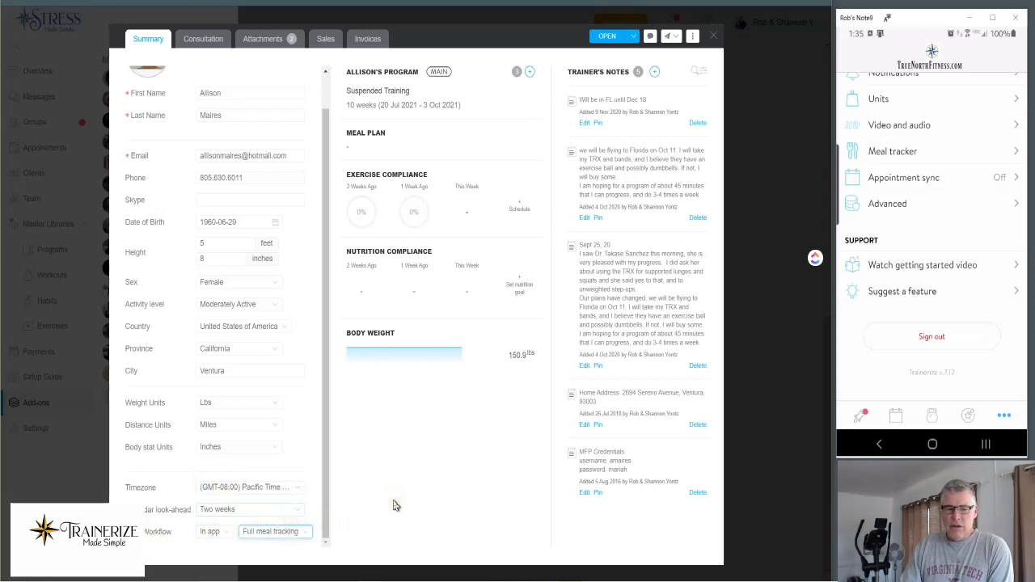
left_click(608, 37)
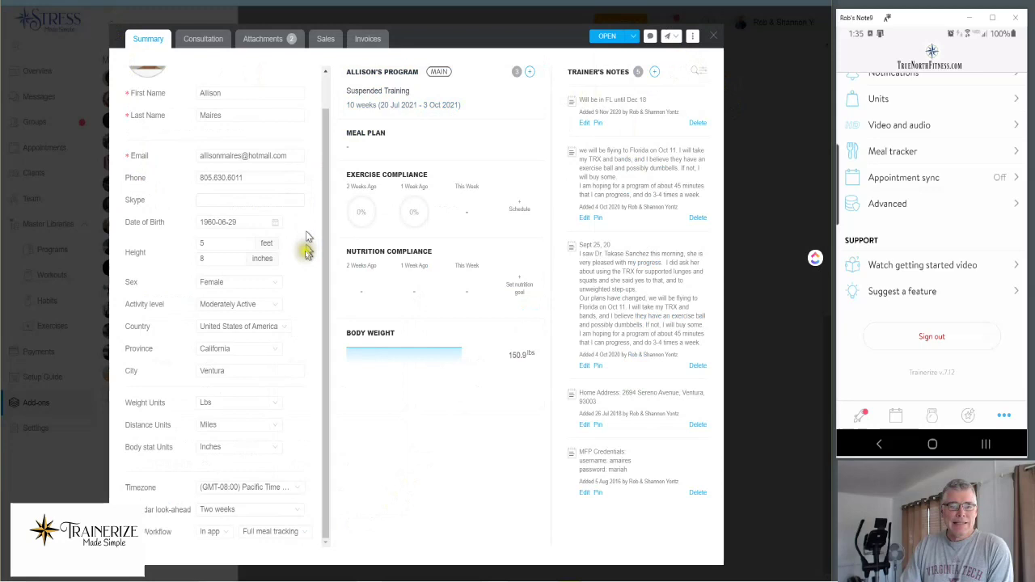
left_click_drag(324, 266, 324, 172)
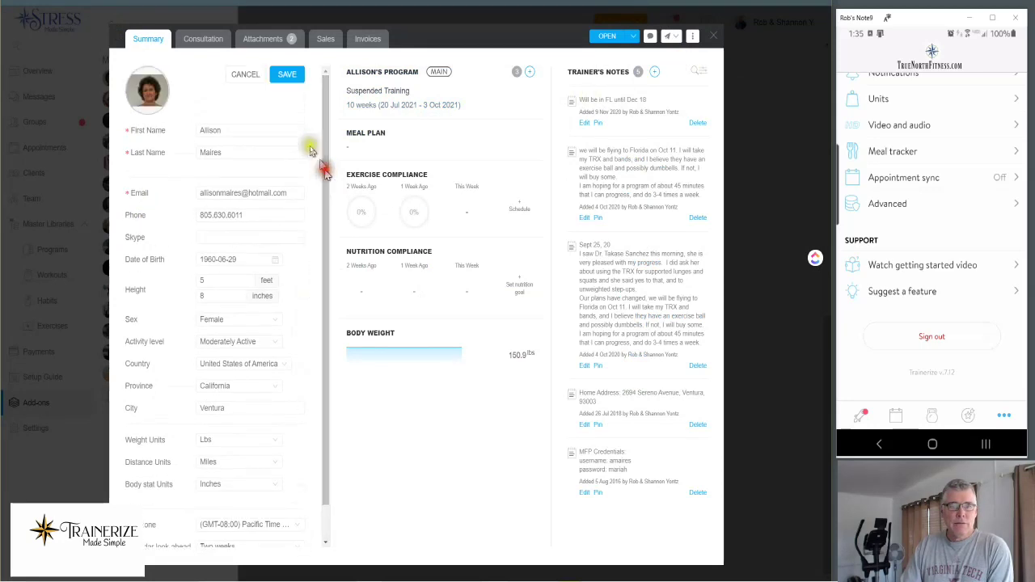
left_click(287, 74)
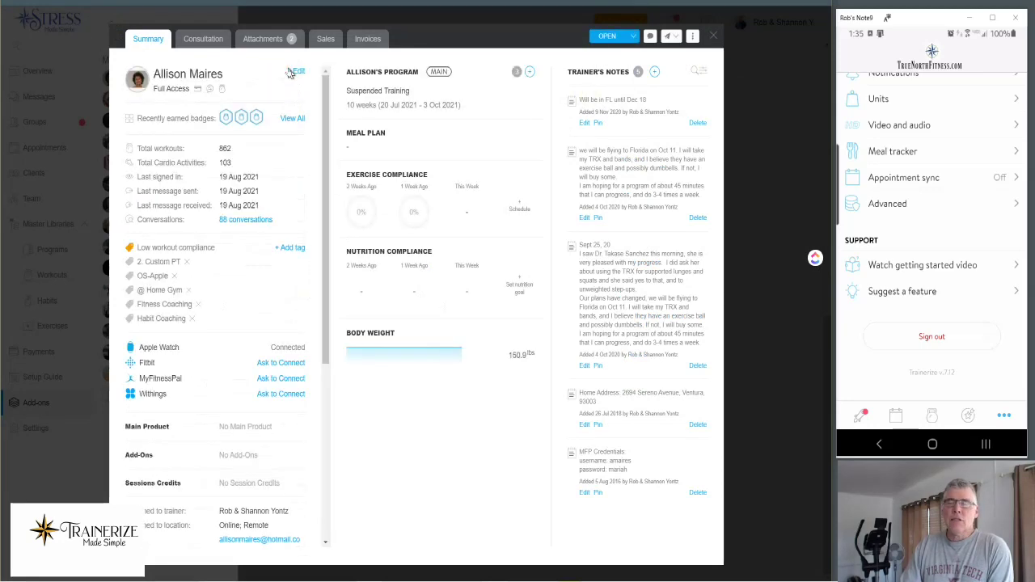
left_click(714, 39)
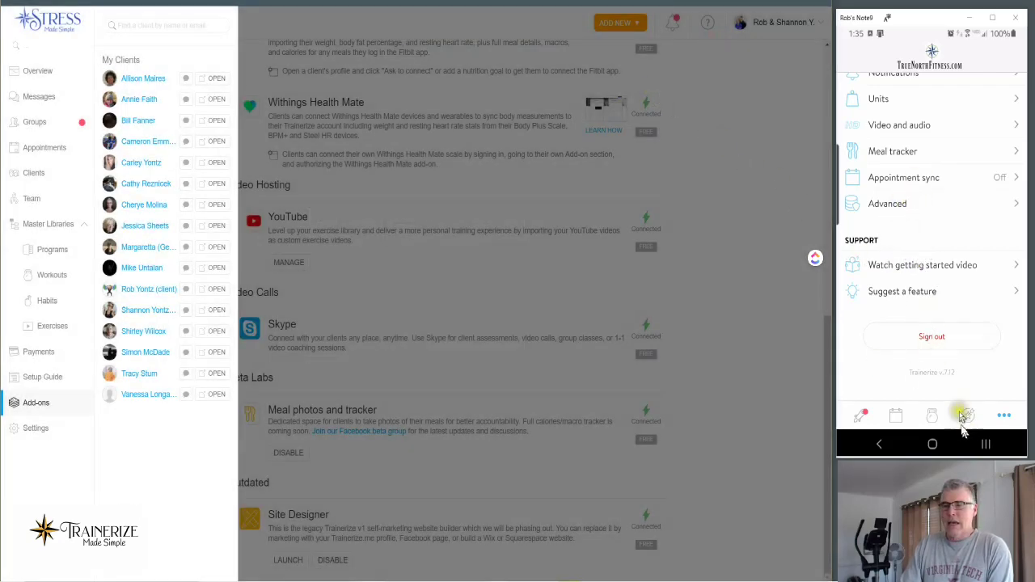
Start adding a meal for today from the phone app's dashboard, skipping the meal photo.
scroll(936, 311, "up", 5)
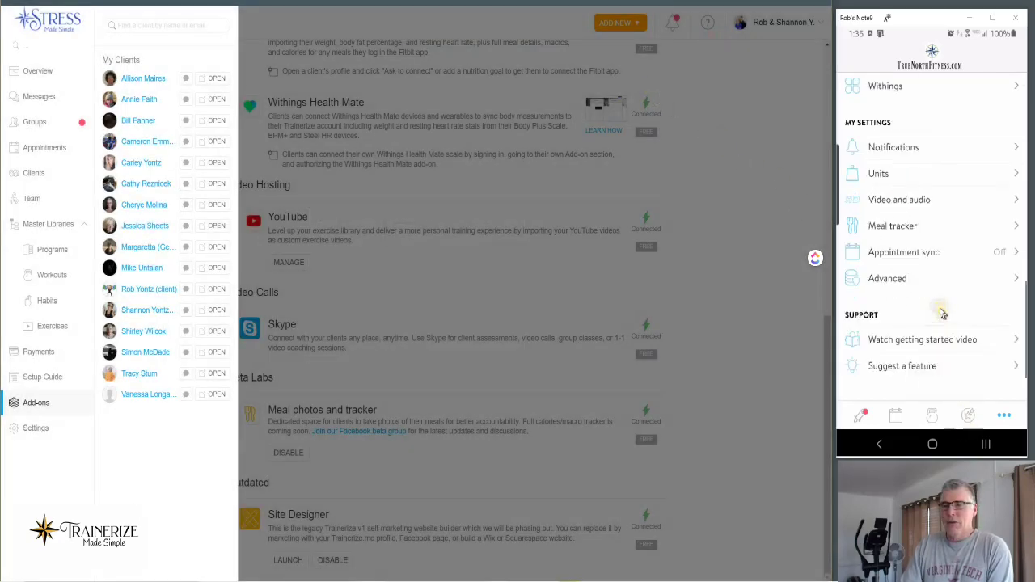
left_click(860, 419)
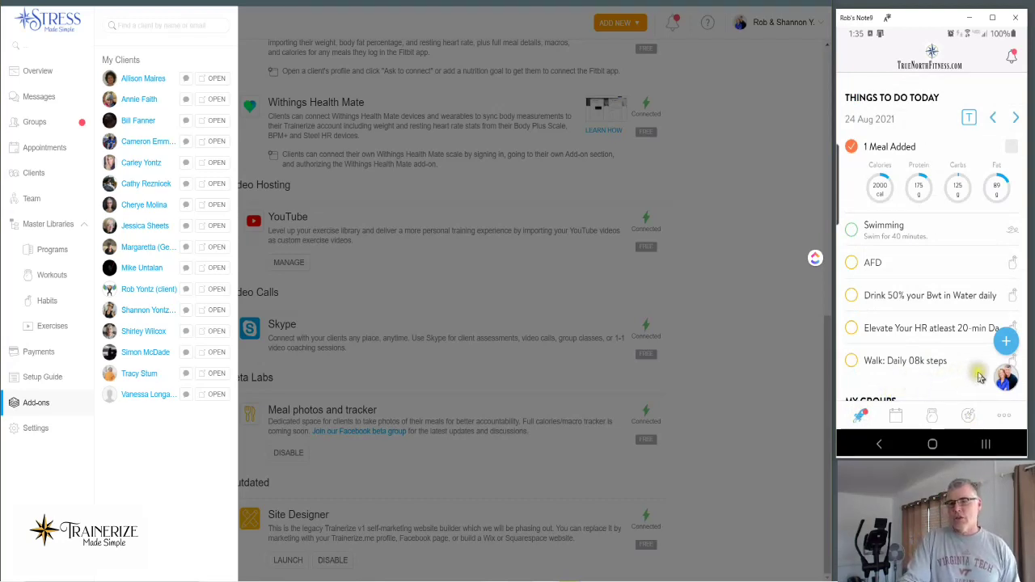
left_click(1007, 342)
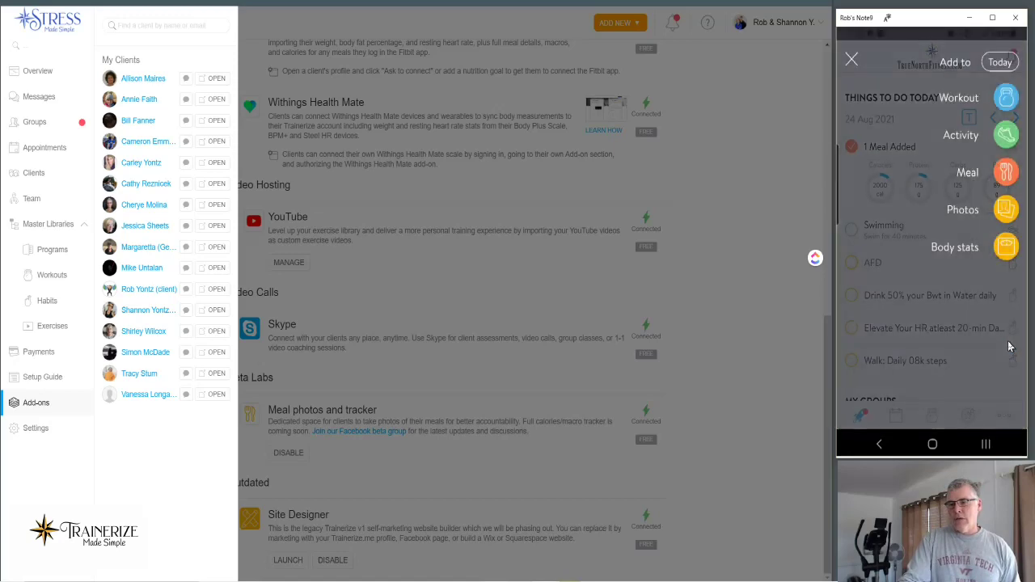
left_click(1007, 175)
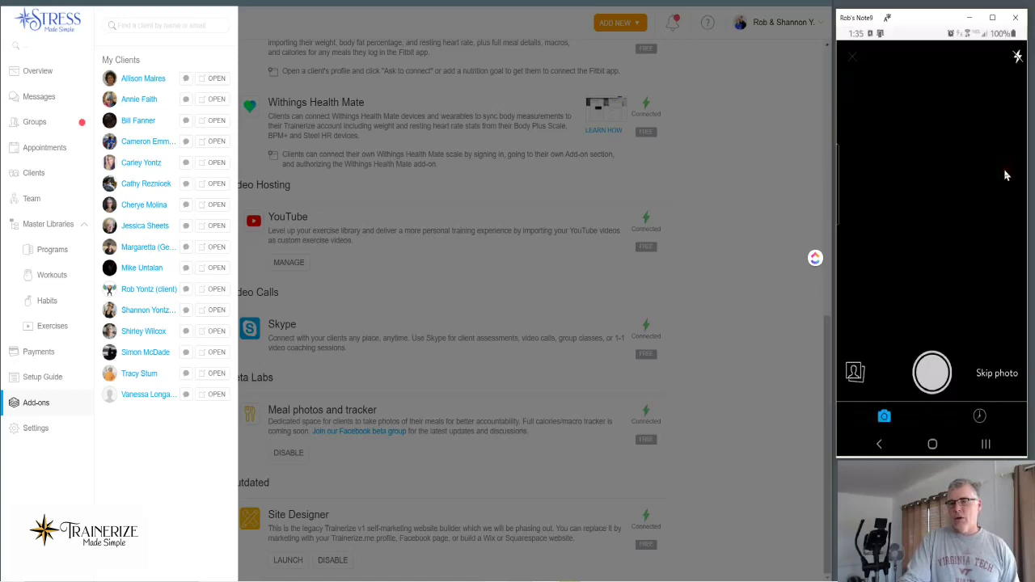
left_click(997, 376)
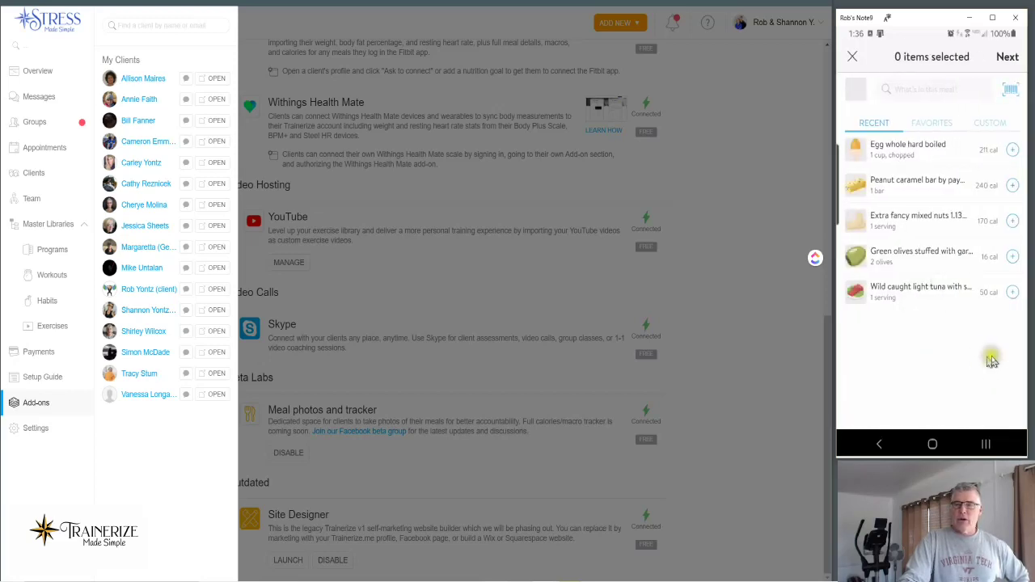
Search the meal foods for "Egg" and clear the search.
left_click(903, 91)
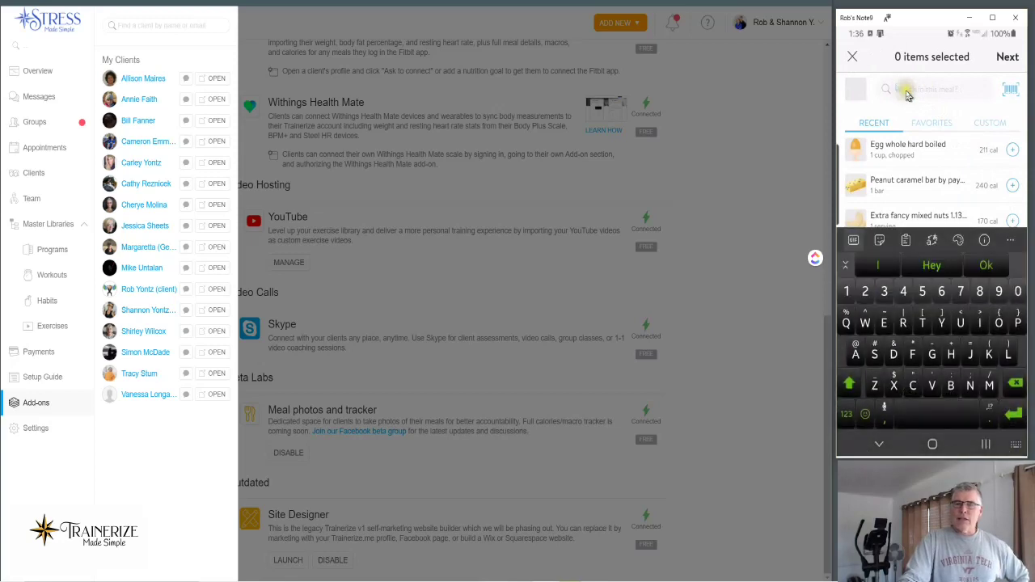
type("Egg")
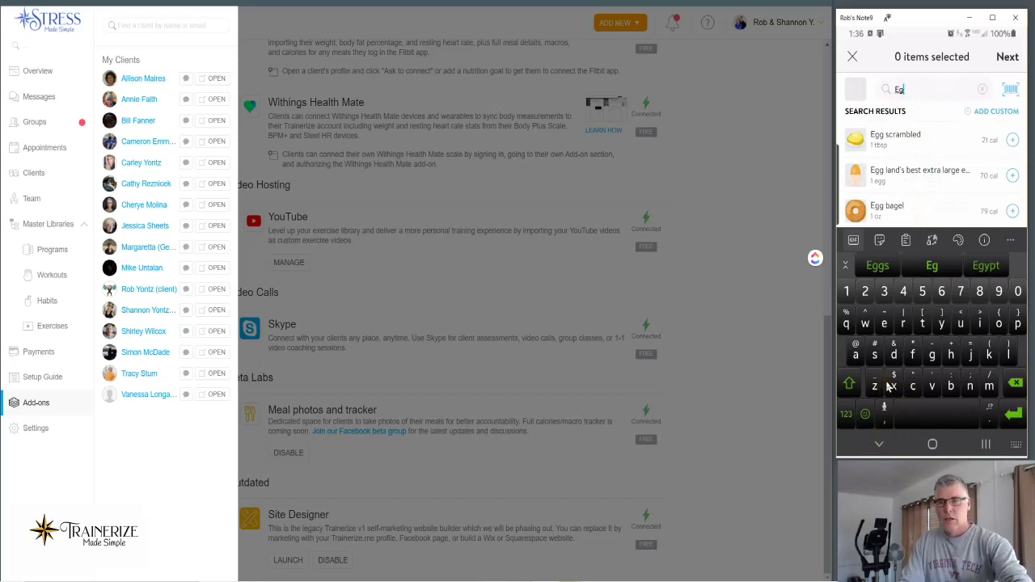
key("BackSpace")
key("BackSpace")
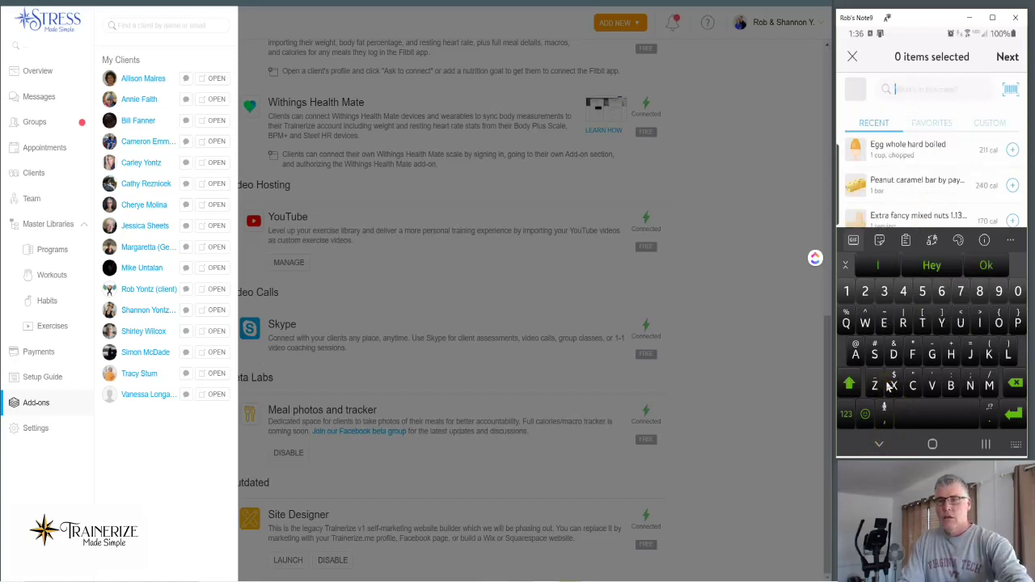
Scan the barcodes of the Trader Joe's Japanese style fried rice and the Daiya vegan cheddar style shreds into the meal.
left_click(1013, 90)
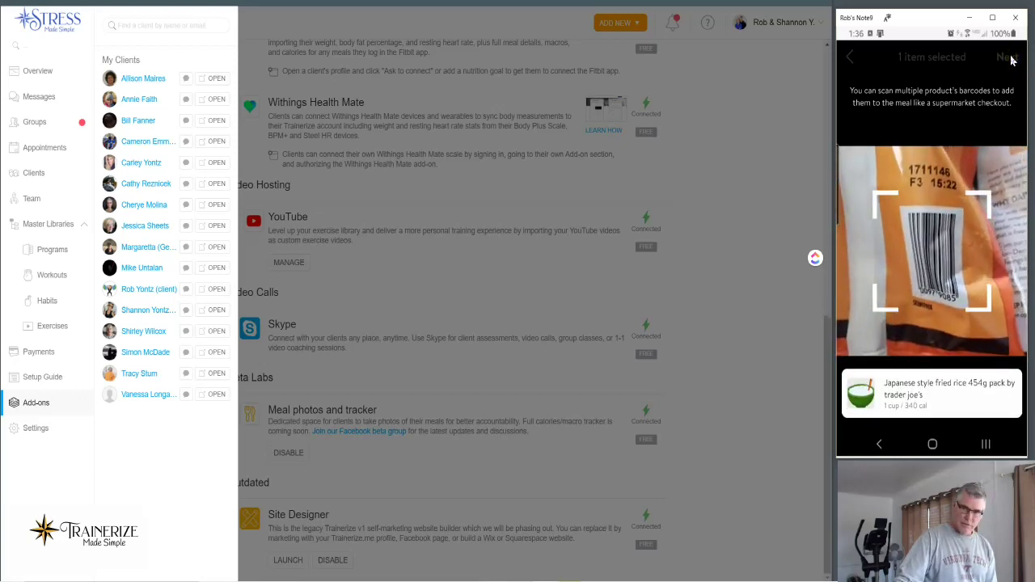
left_click(1010, 58)
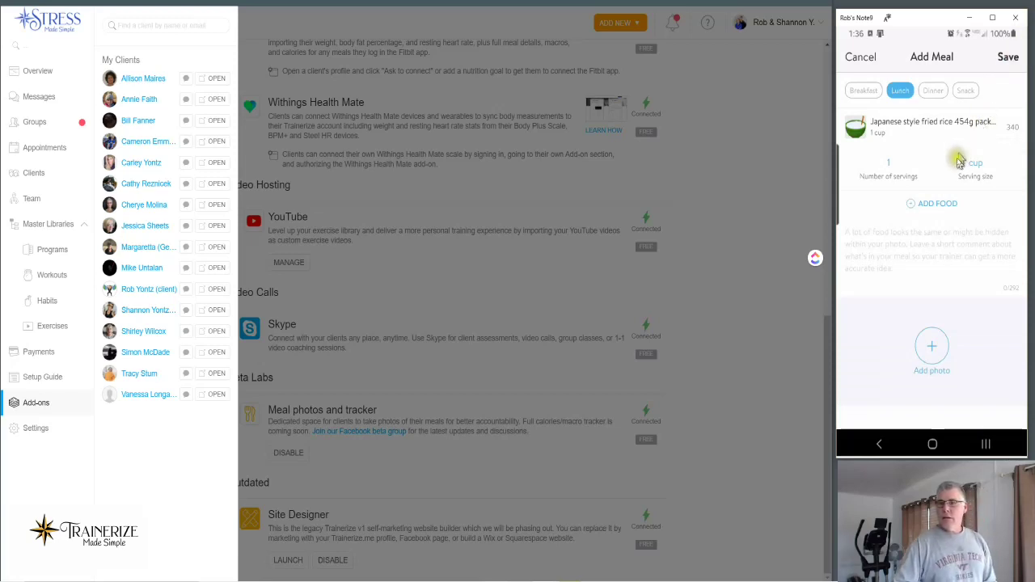
left_click(935, 203)
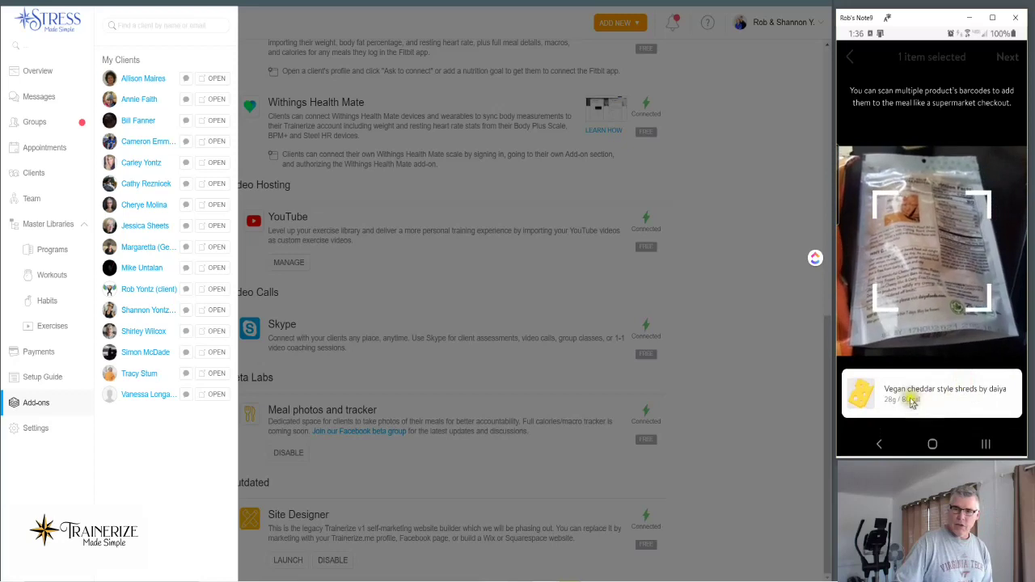
left_click(1008, 53)
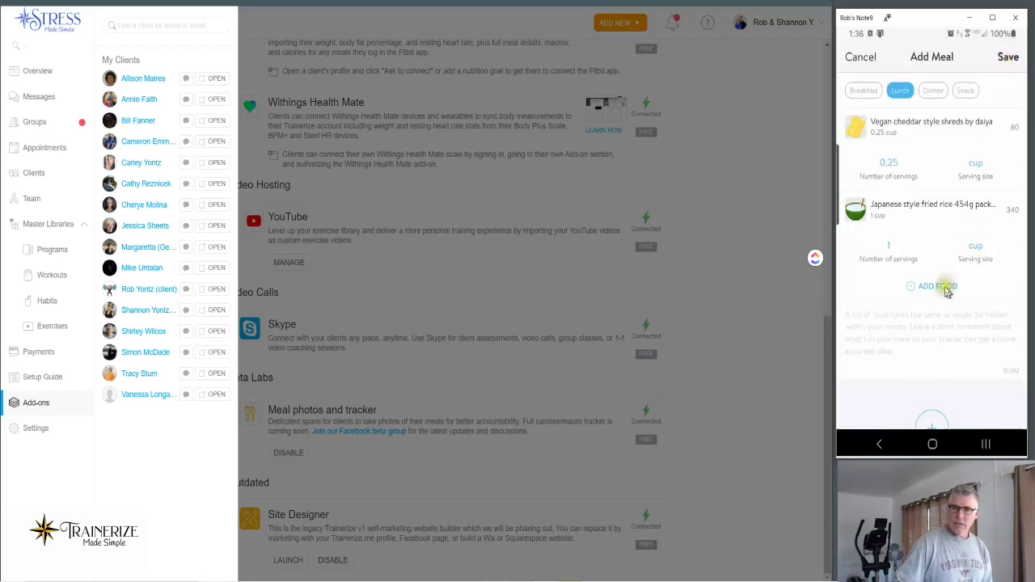
Add the Dave's Killer whole grains and seeds bread by barcode scan, and save the meal as Lunch.
left_click(930, 287)
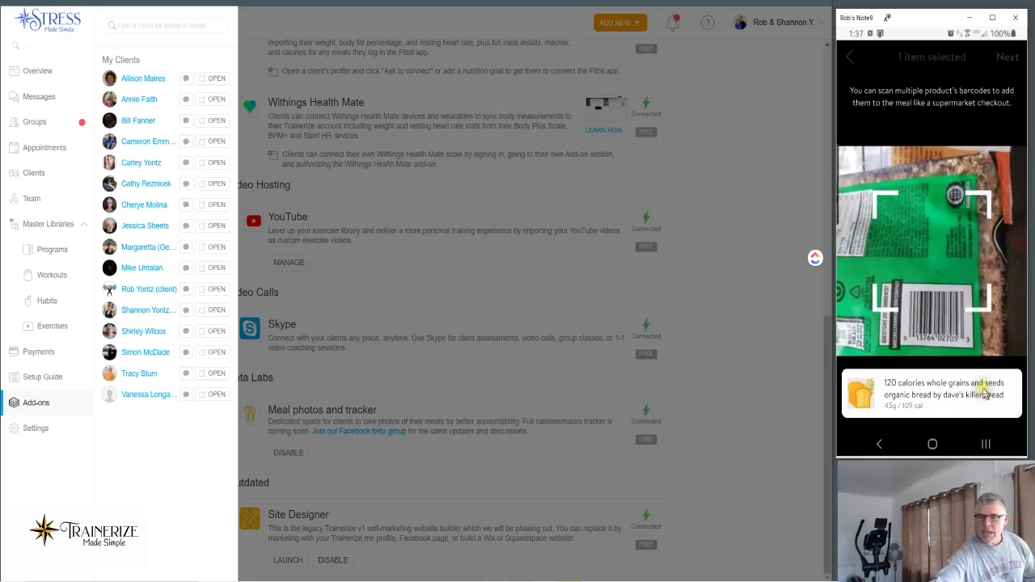
left_click(1007, 57)
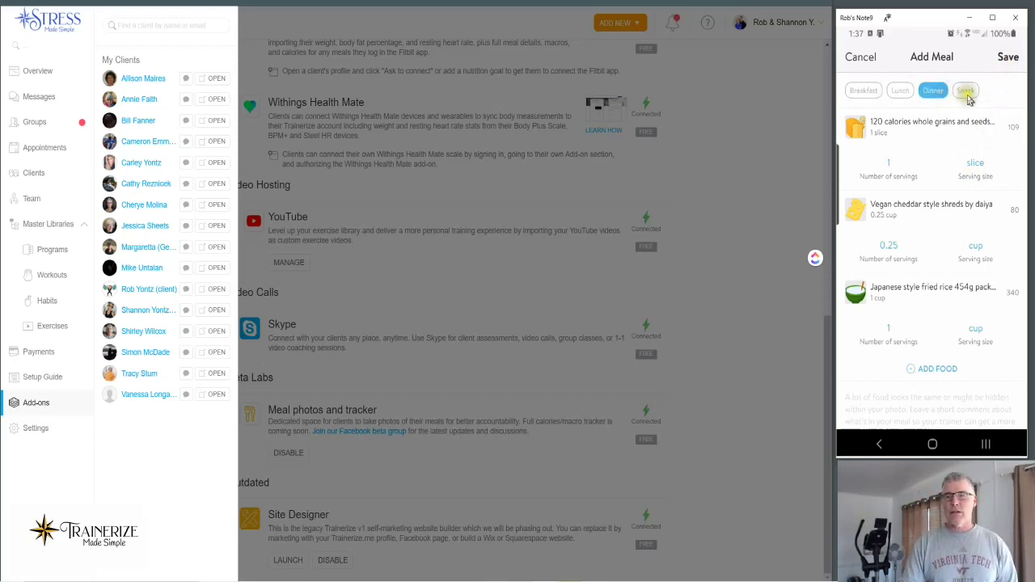
left_click(900, 94)
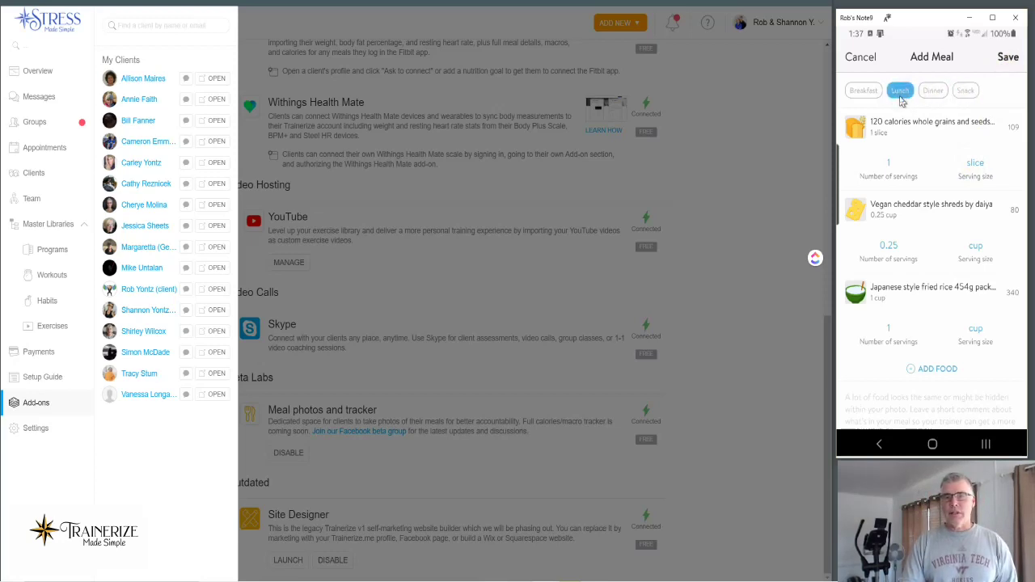
left_click(1010, 61)
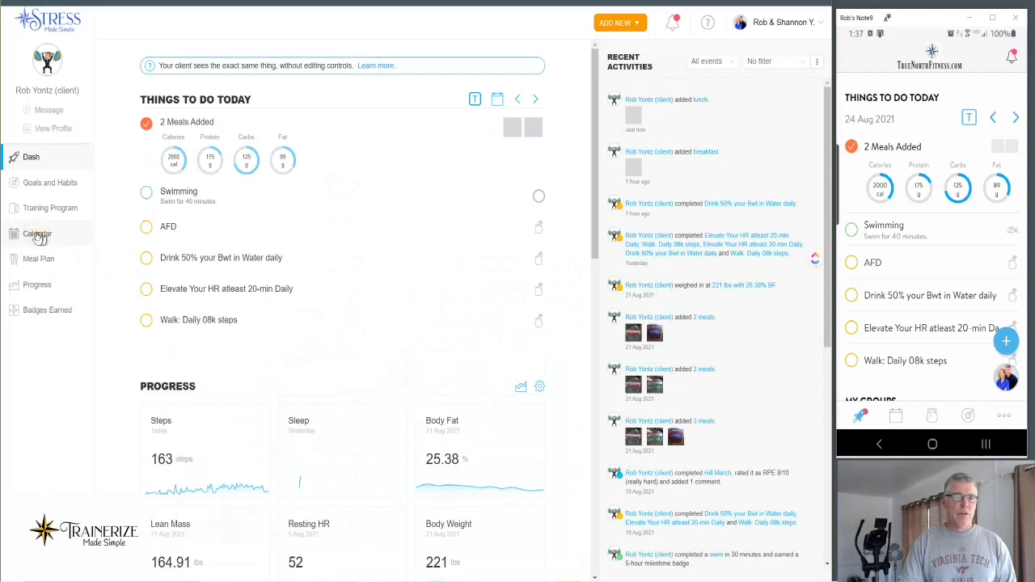
Check the client's calendar on the web and return to the add-ons integrations list.
left_click(37, 234)
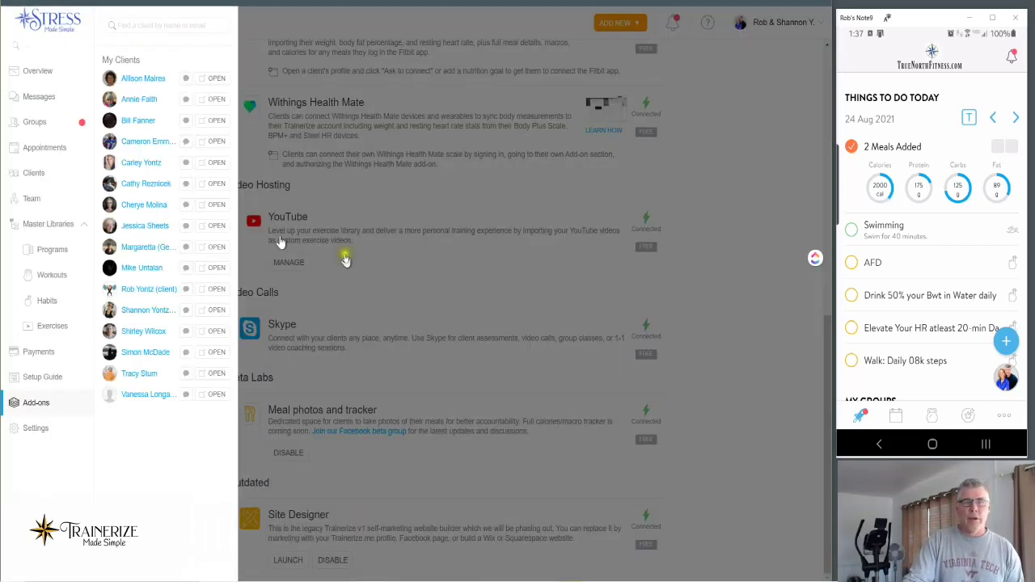
left_click(362, 395)
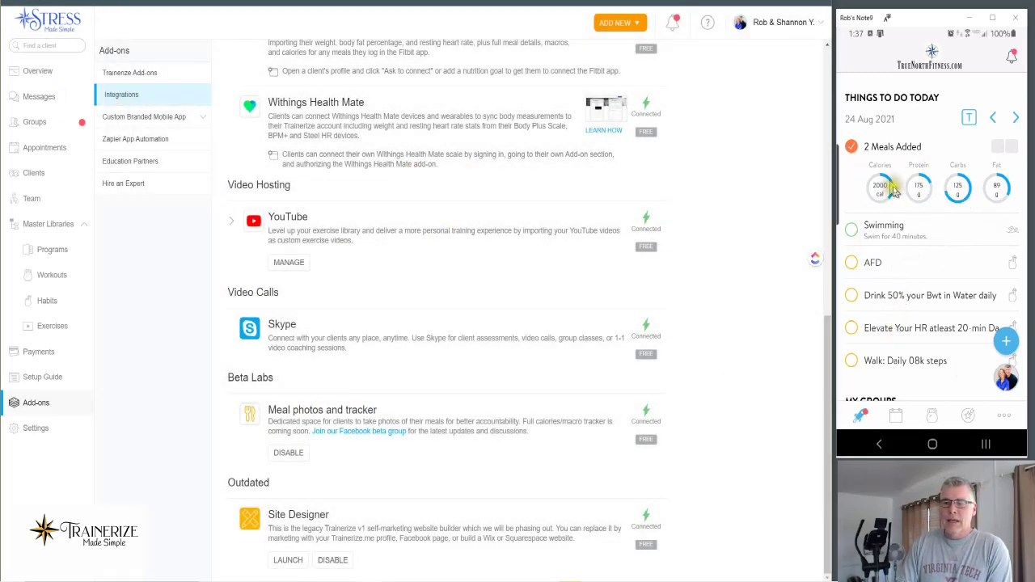
Examine the past meals available when adding a meal on the phone, and return to the dashboard.
left_click(1005, 338)
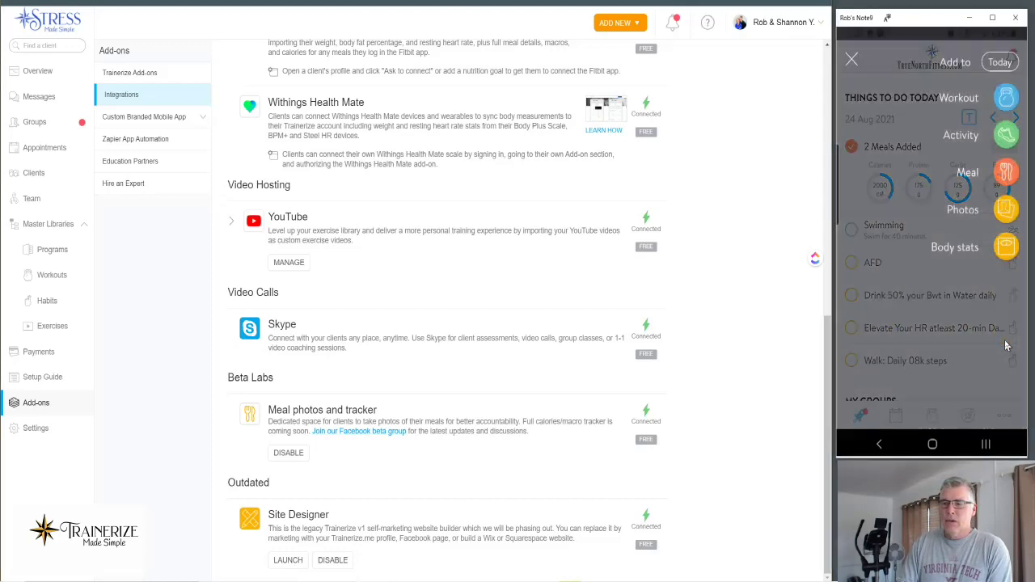
left_click(1006, 172)
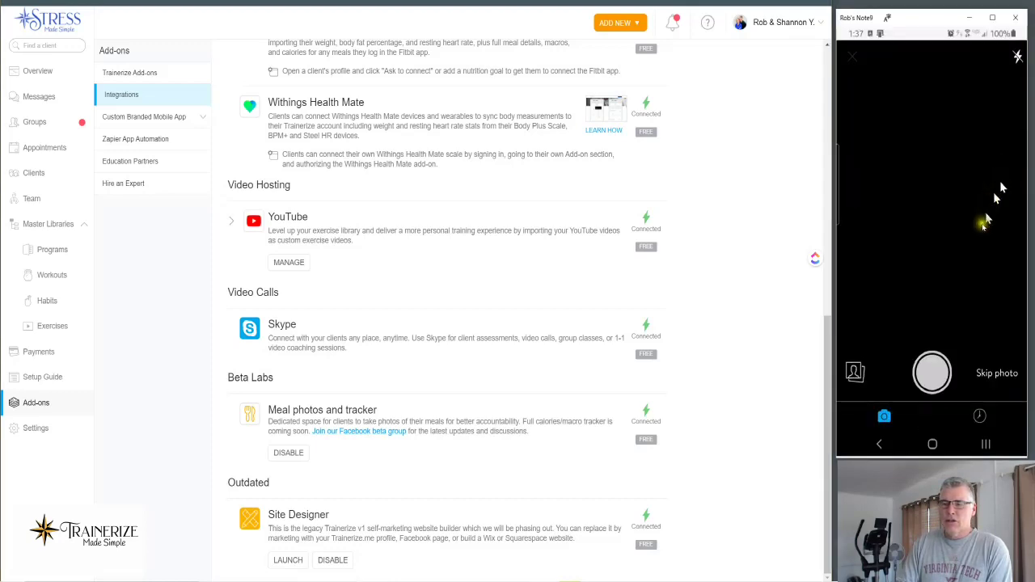
left_click(981, 418)
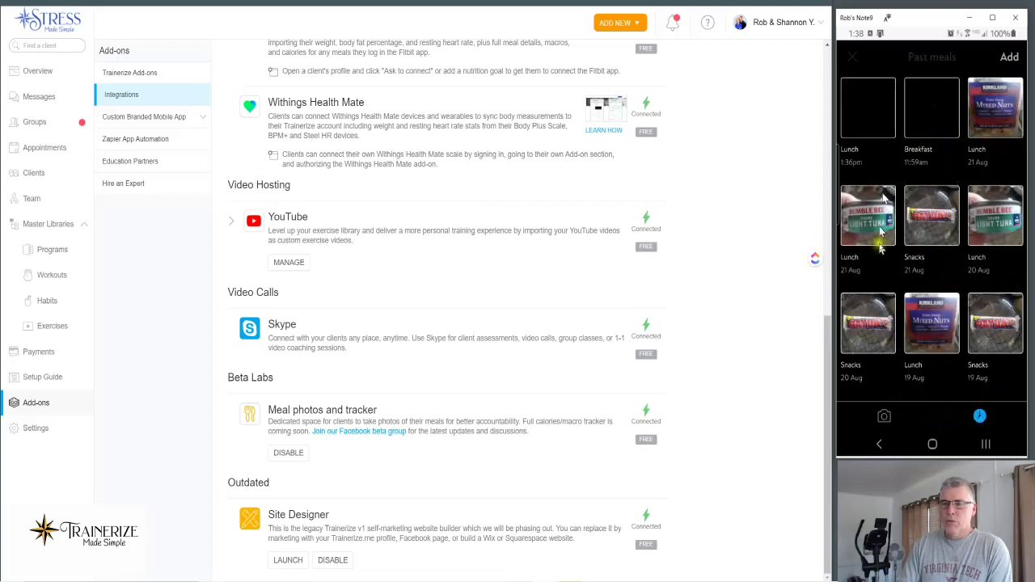
left_click(848, 59)
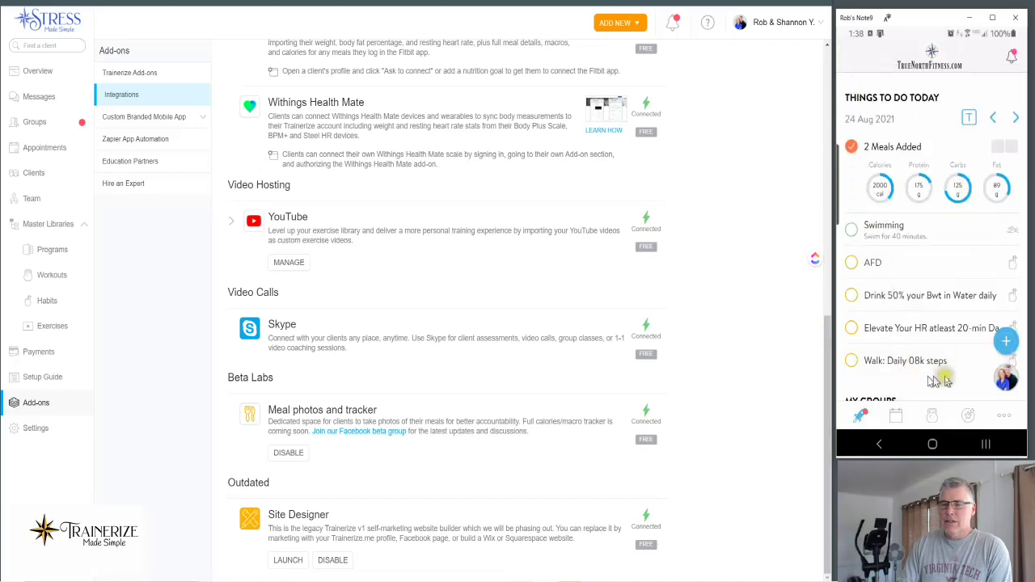
Start another meal for today without a photo and review its favorite and recent foods.
left_click(1006, 341)
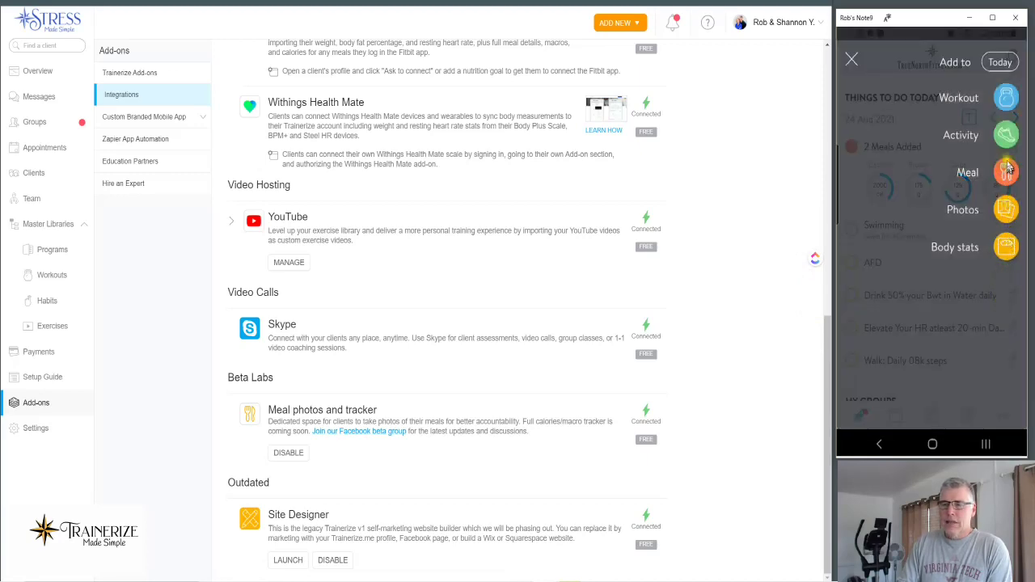
left_click(1006, 172)
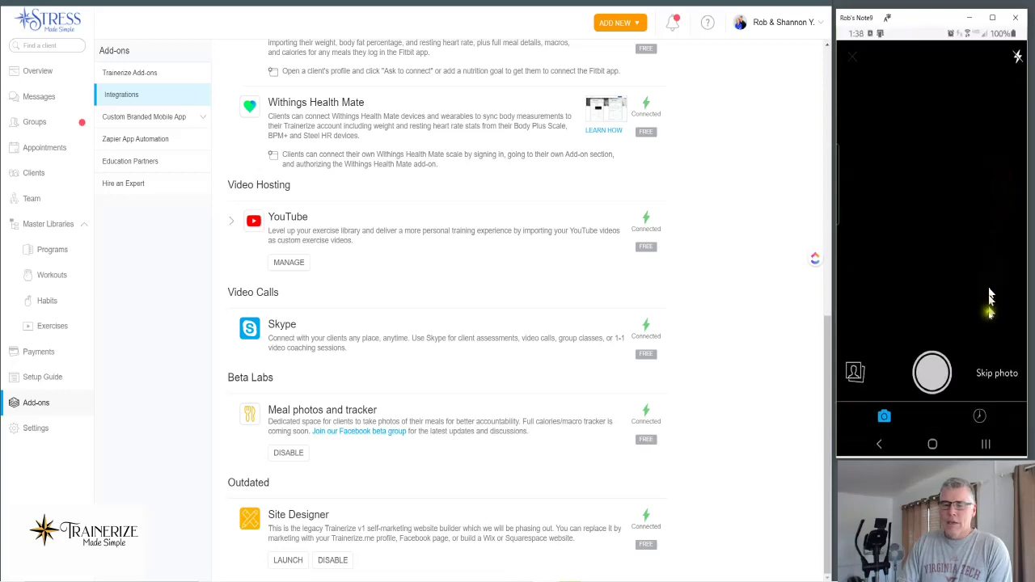
left_click(1002, 377)
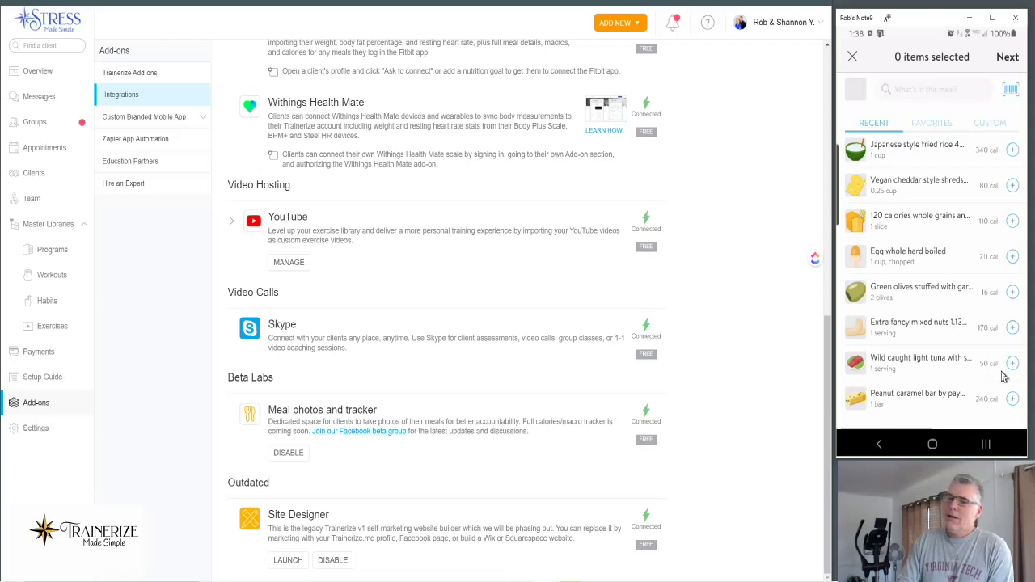
left_click(870, 126)
left_click(947, 128)
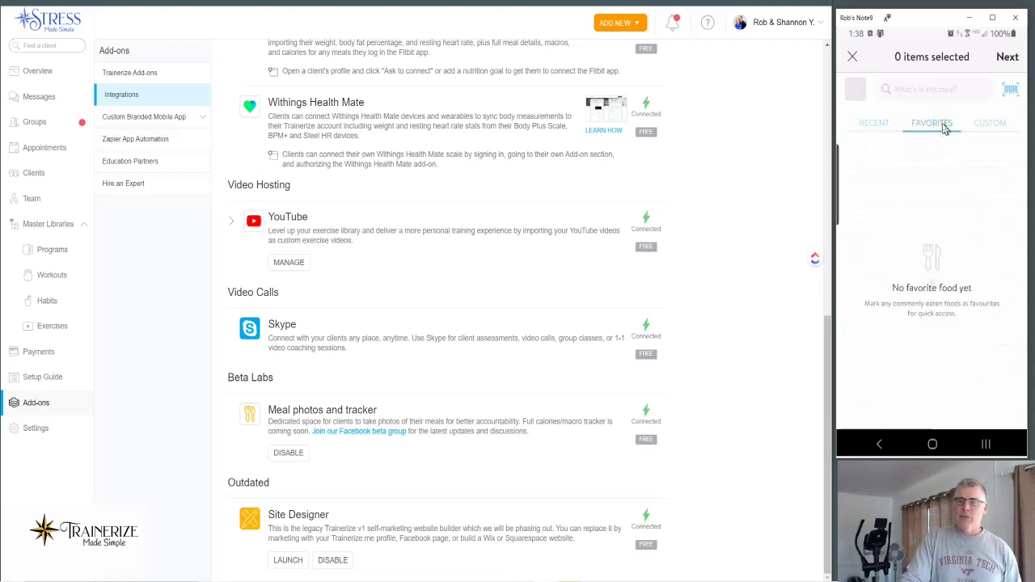
left_click(877, 123)
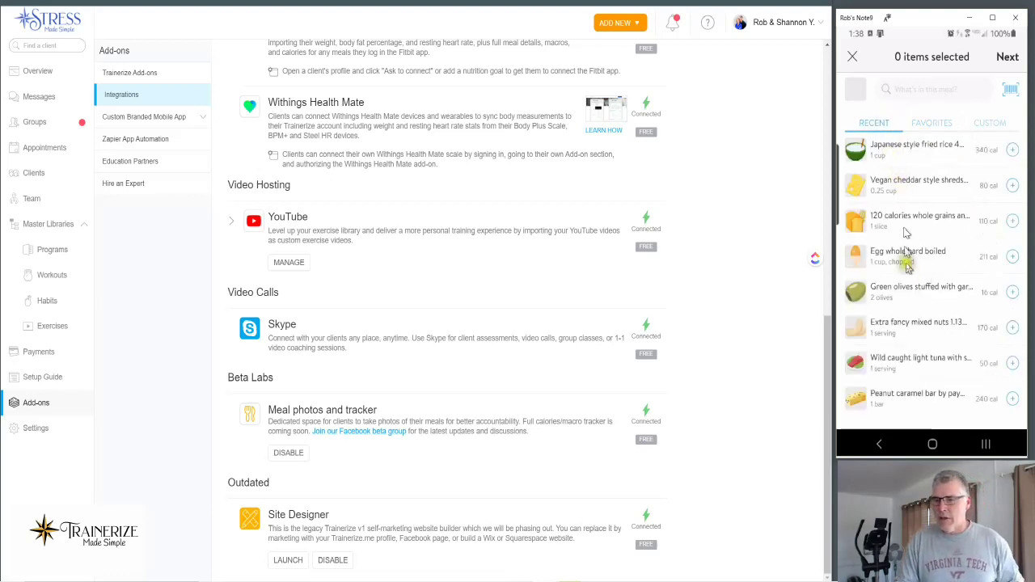
Mark the green olives stuffed with garlic and jalapenos as a favorite and show the favorite foods.
left_click(912, 291)
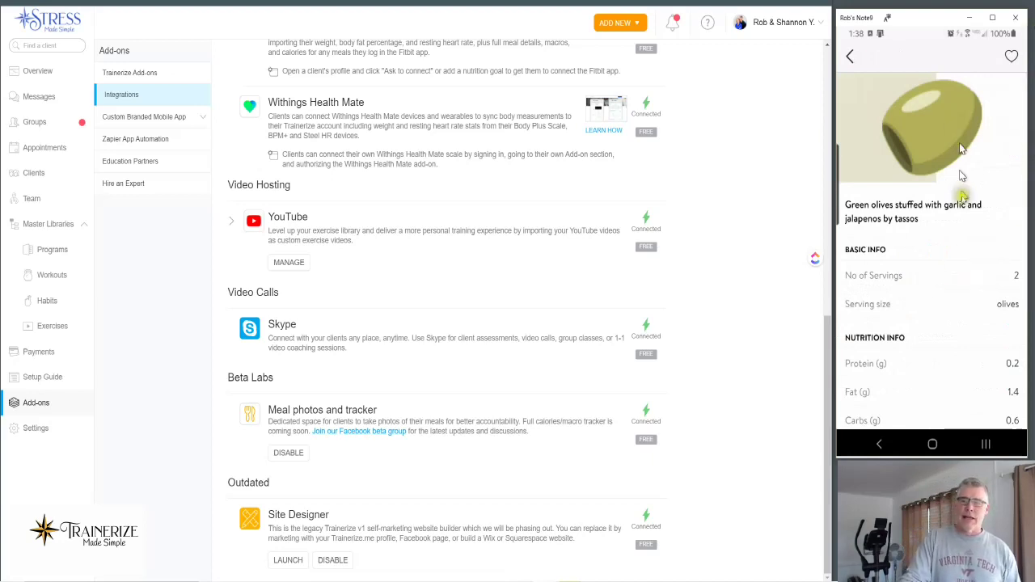
left_click(1012, 56)
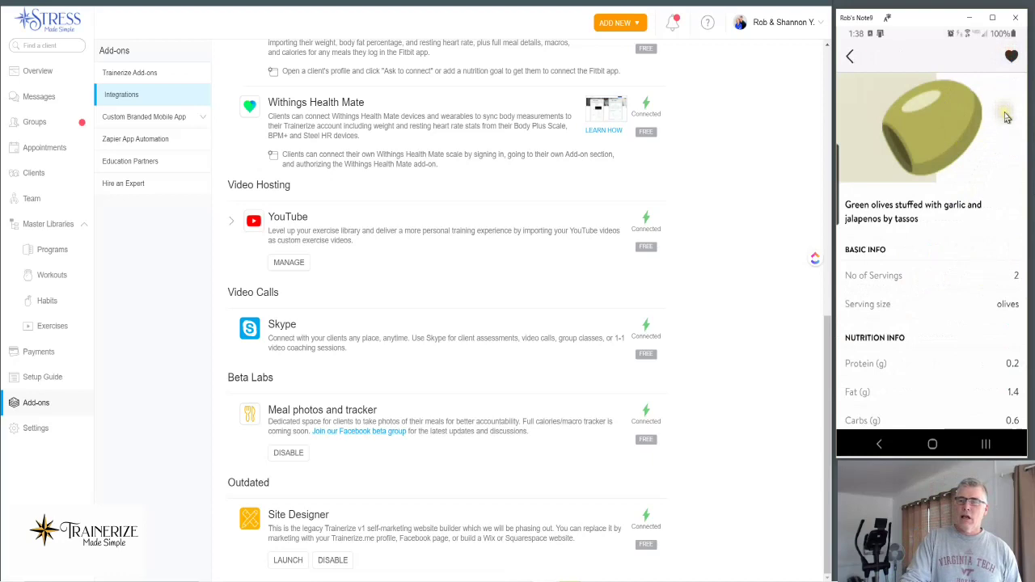
left_click(852, 57)
left_click(929, 123)
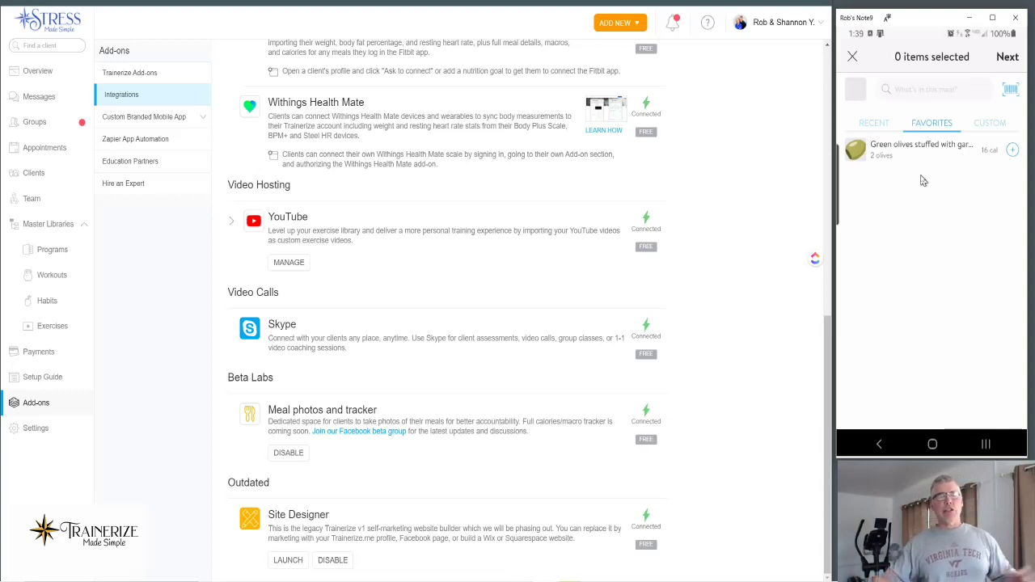
left_click(921, 176)
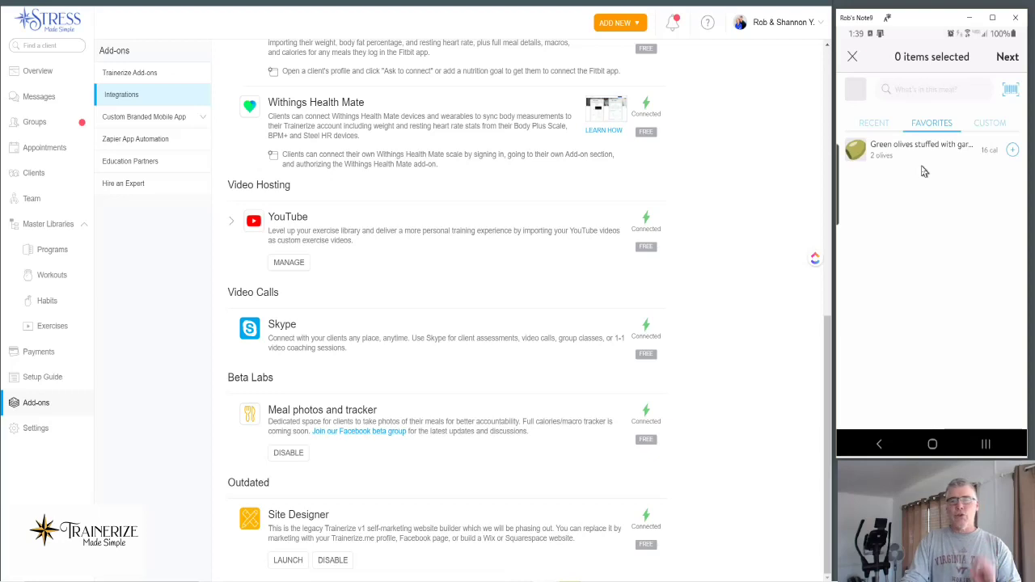
left_click(726, 178)
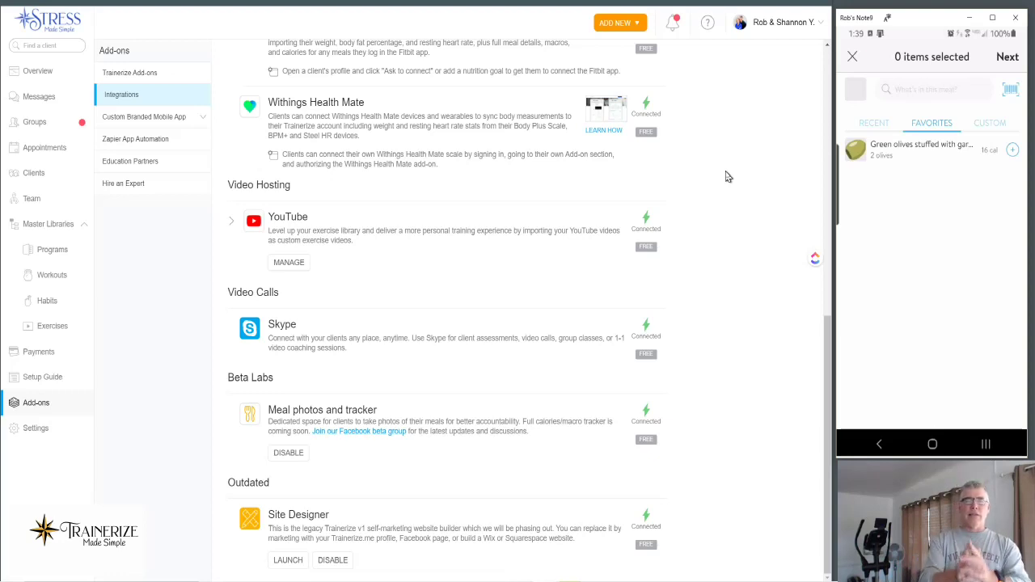
mouse_move(387, 576)
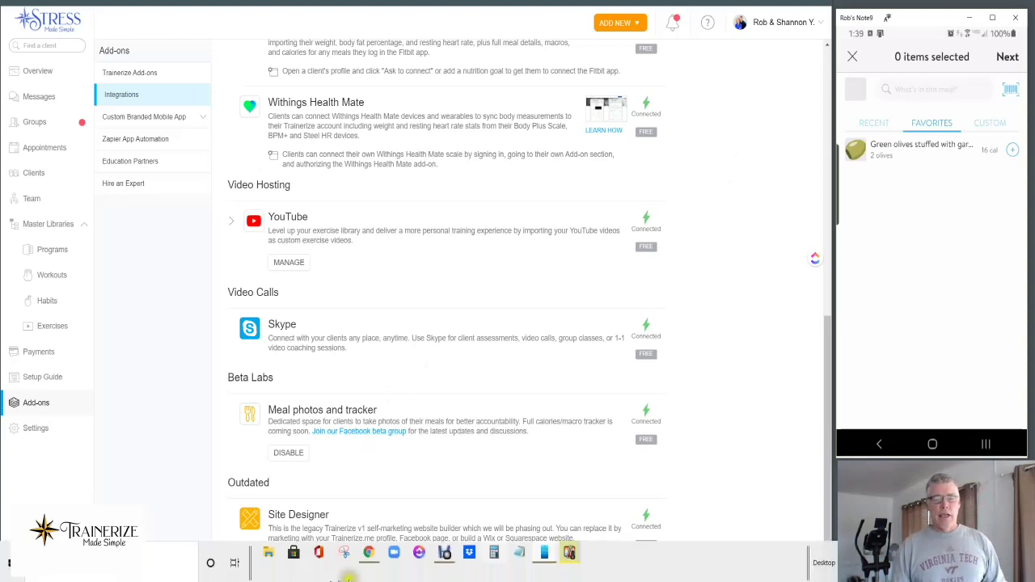
left_click(441, 552)
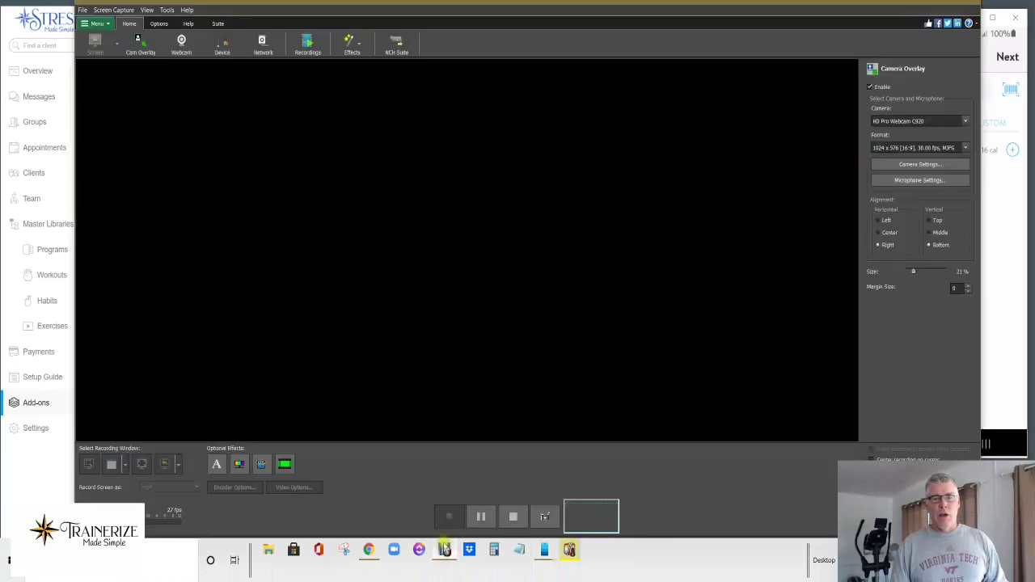